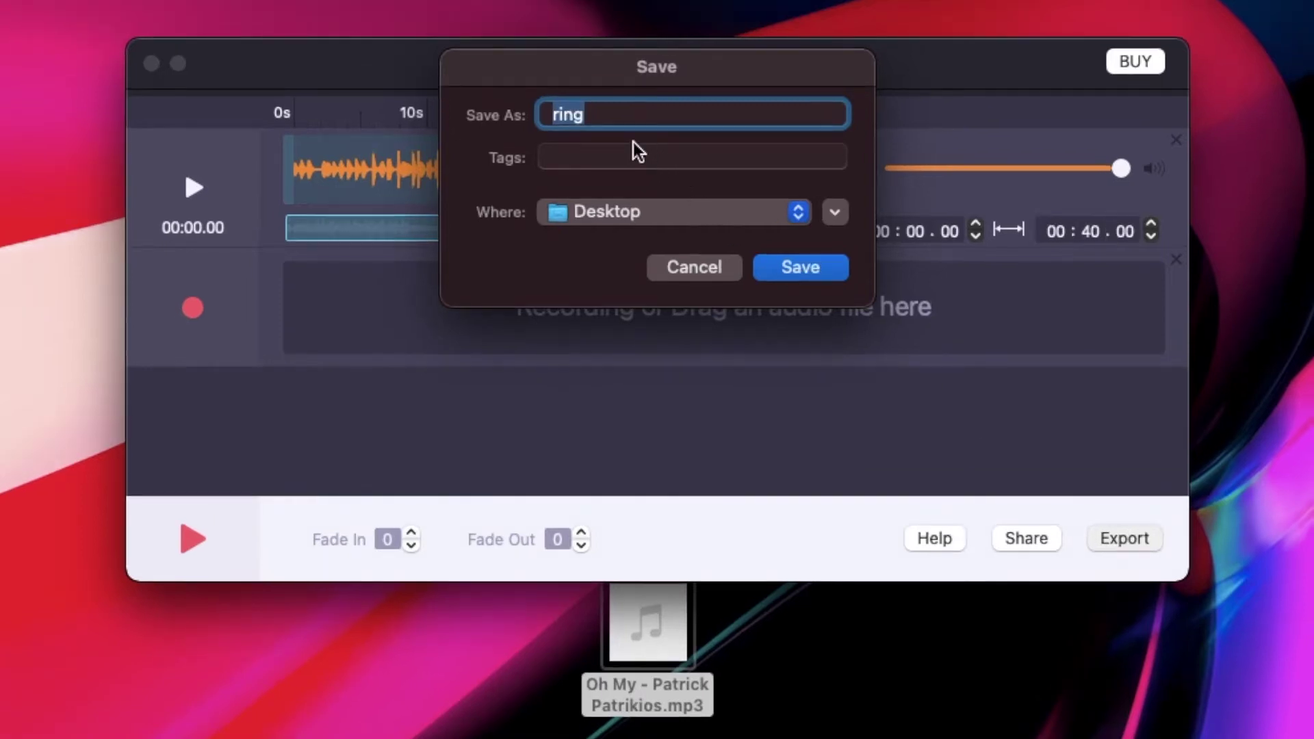
# - Clear the suggested 'ring' name so the Desktop ringtone can be called Custom Ringtone
pyautogui.press('BackSpace')
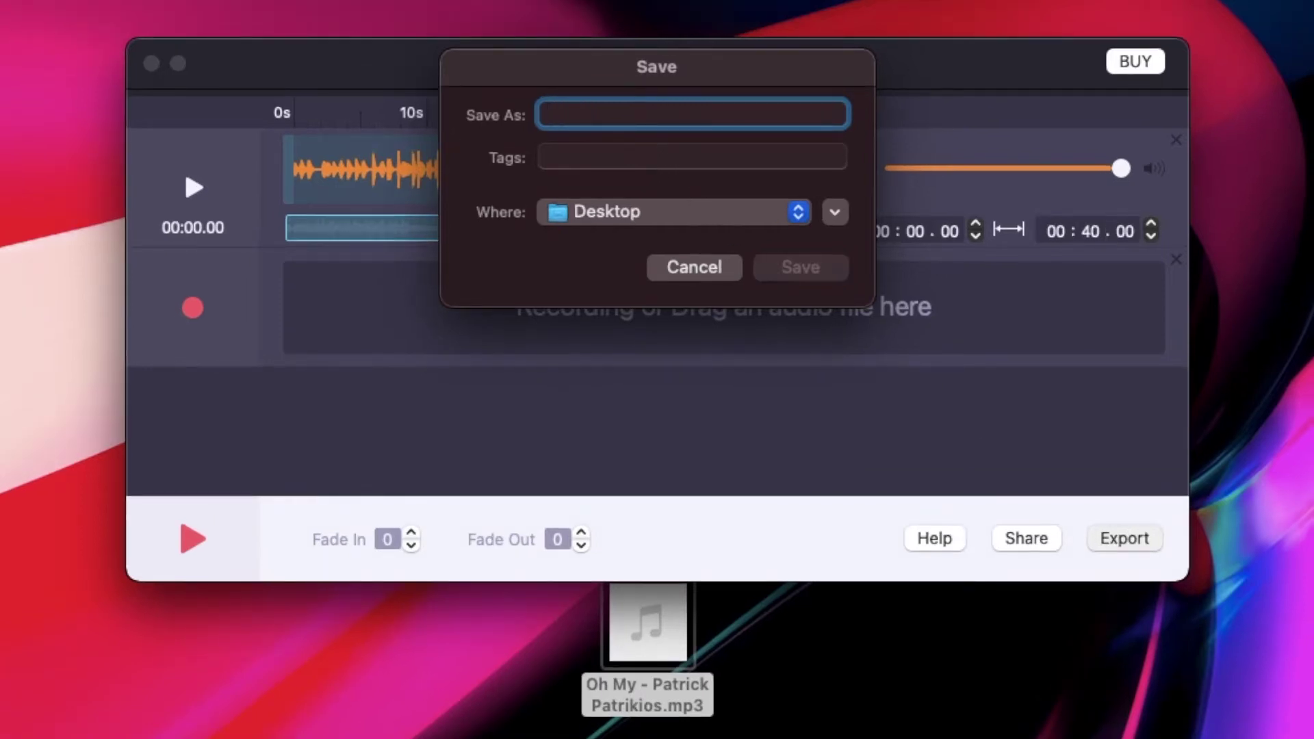
pyautogui.write('Custom ')
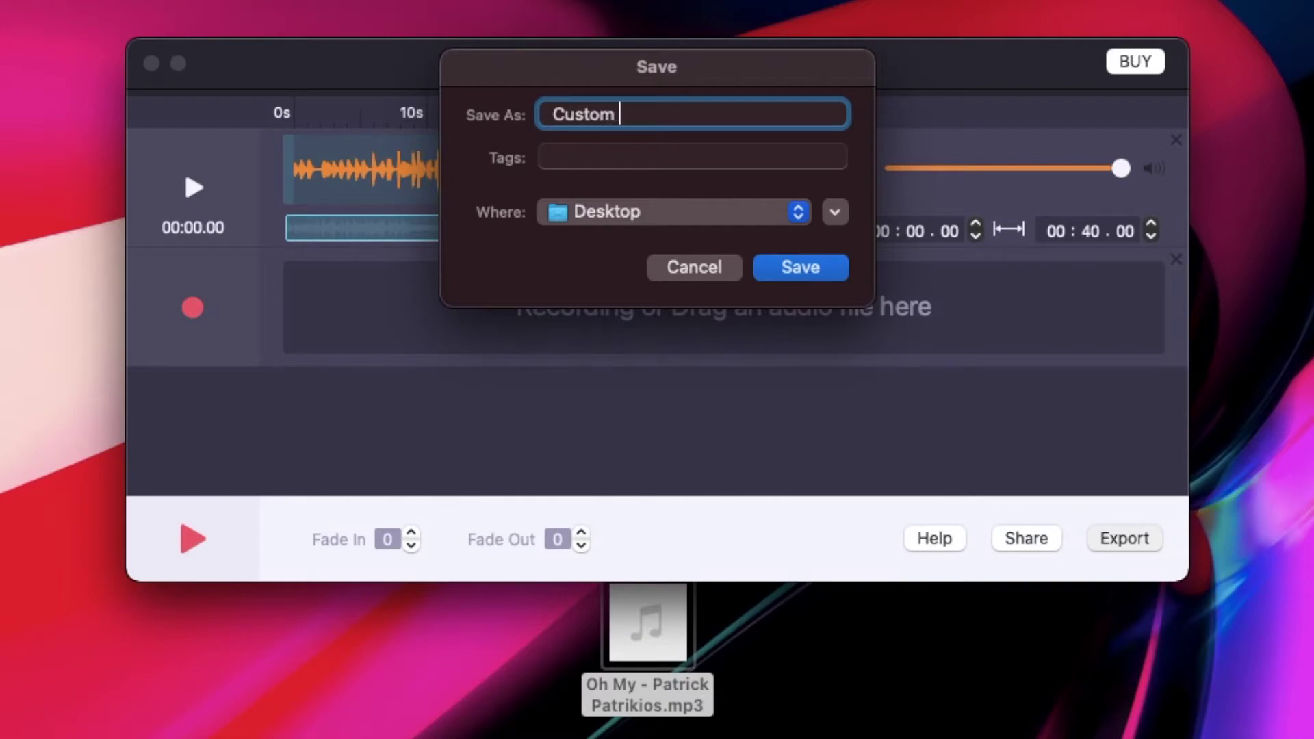
pyautogui.write('Ringtone')
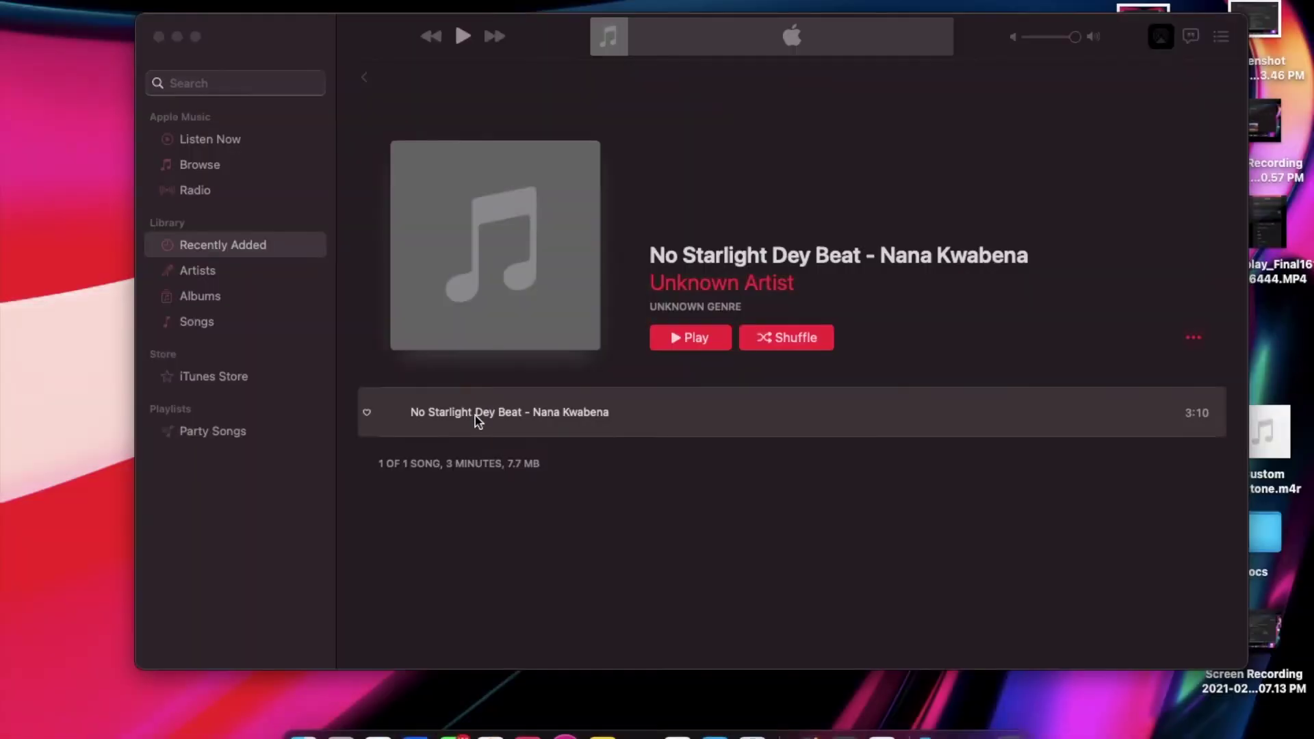
# - Set No Starlight Dey Beat's stop time to 0:40 in its Get Info options
pyautogui.rightClick(476, 417)
pyautogui.click(526, 526)
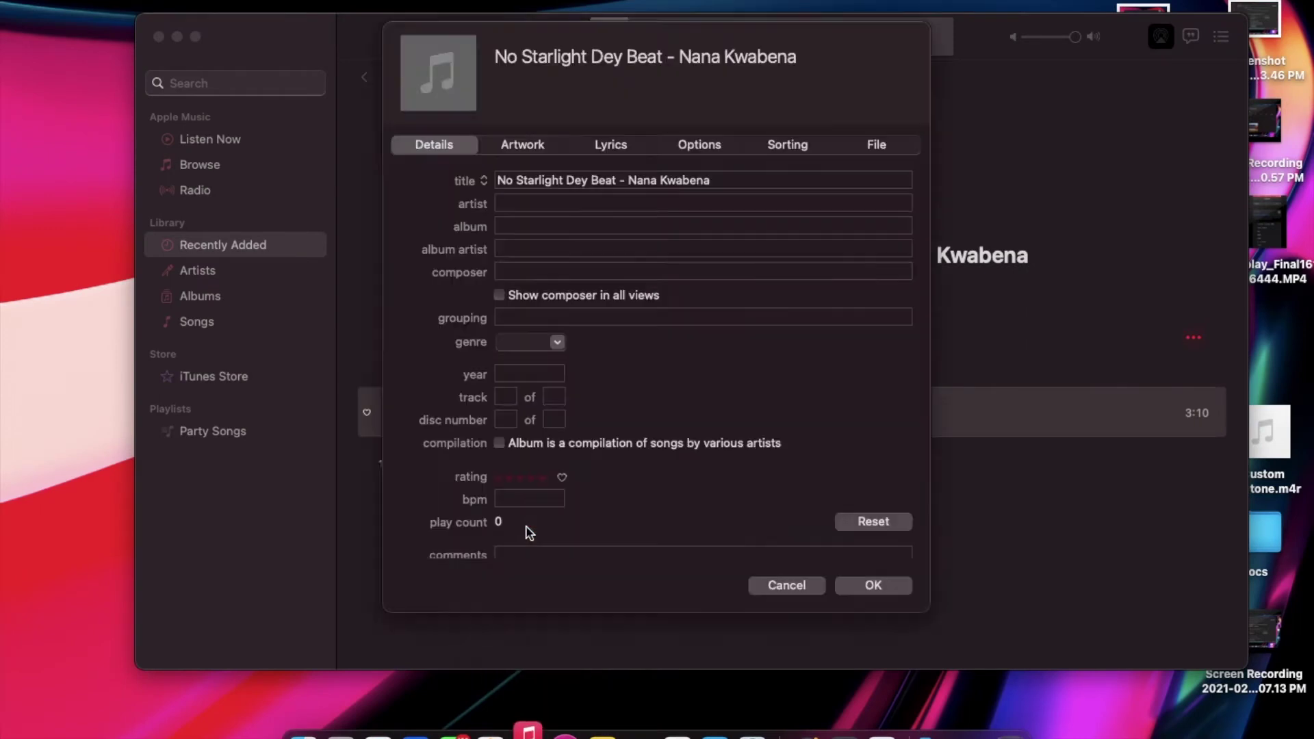
pyautogui.click(699, 145)
pyautogui.doubleClick(557, 237)
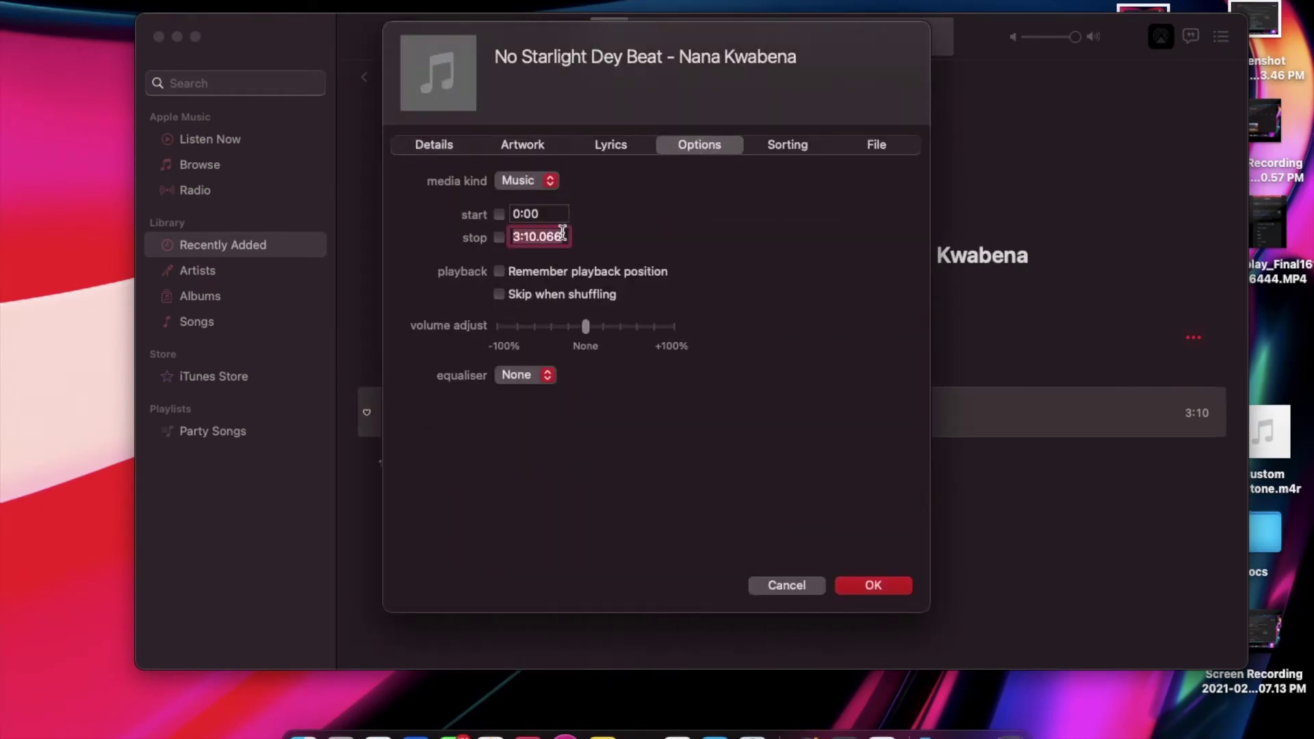
pyautogui.press('BackSpace')
pyautogui.click(871, 586)
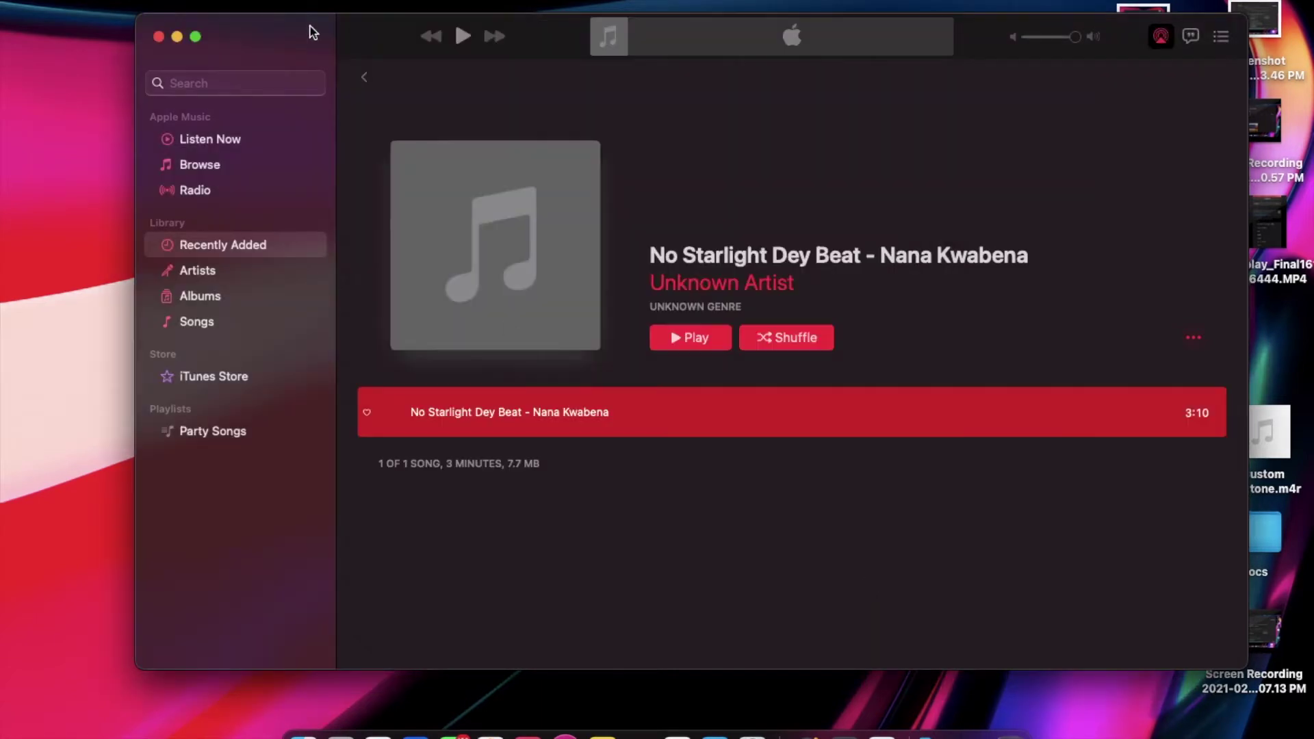
# - Create an AAC version of the trimmed song and stop its playback
pyautogui.click(113, 1)
pyautogui.moveTo(190, 157)
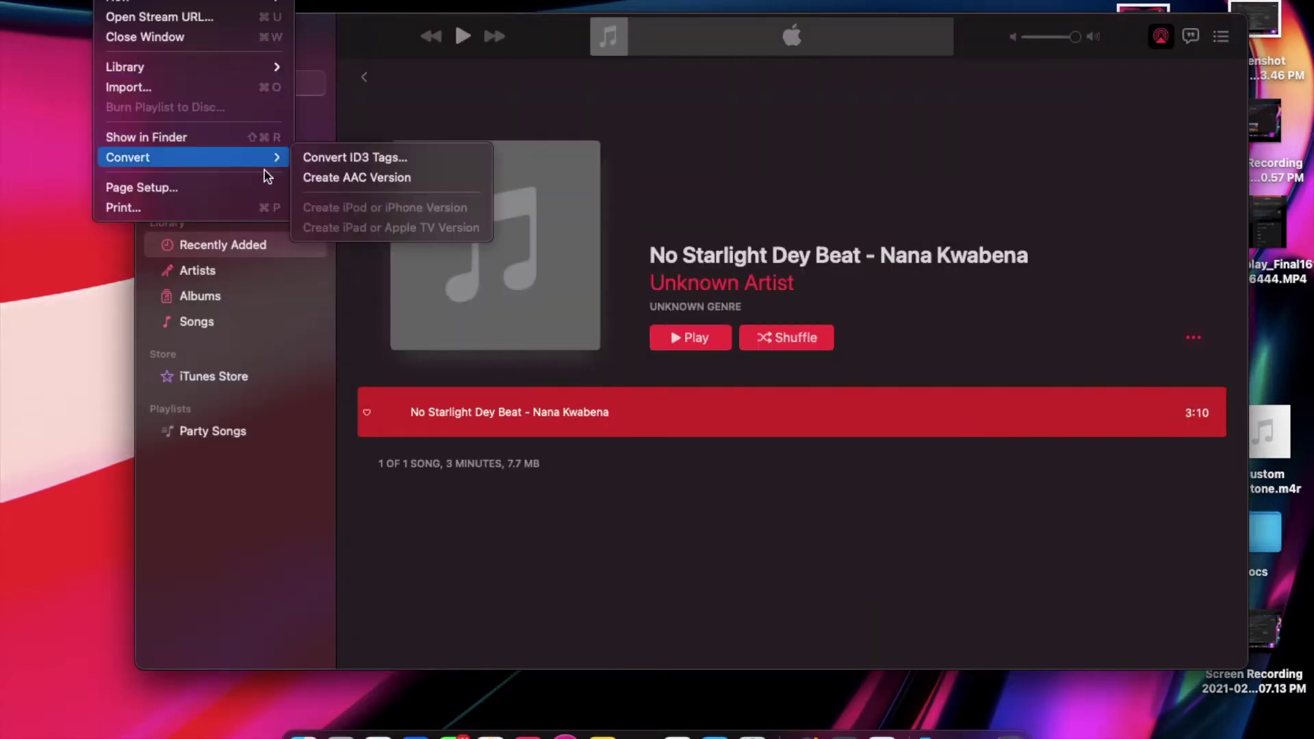
pyautogui.click(326, 190)
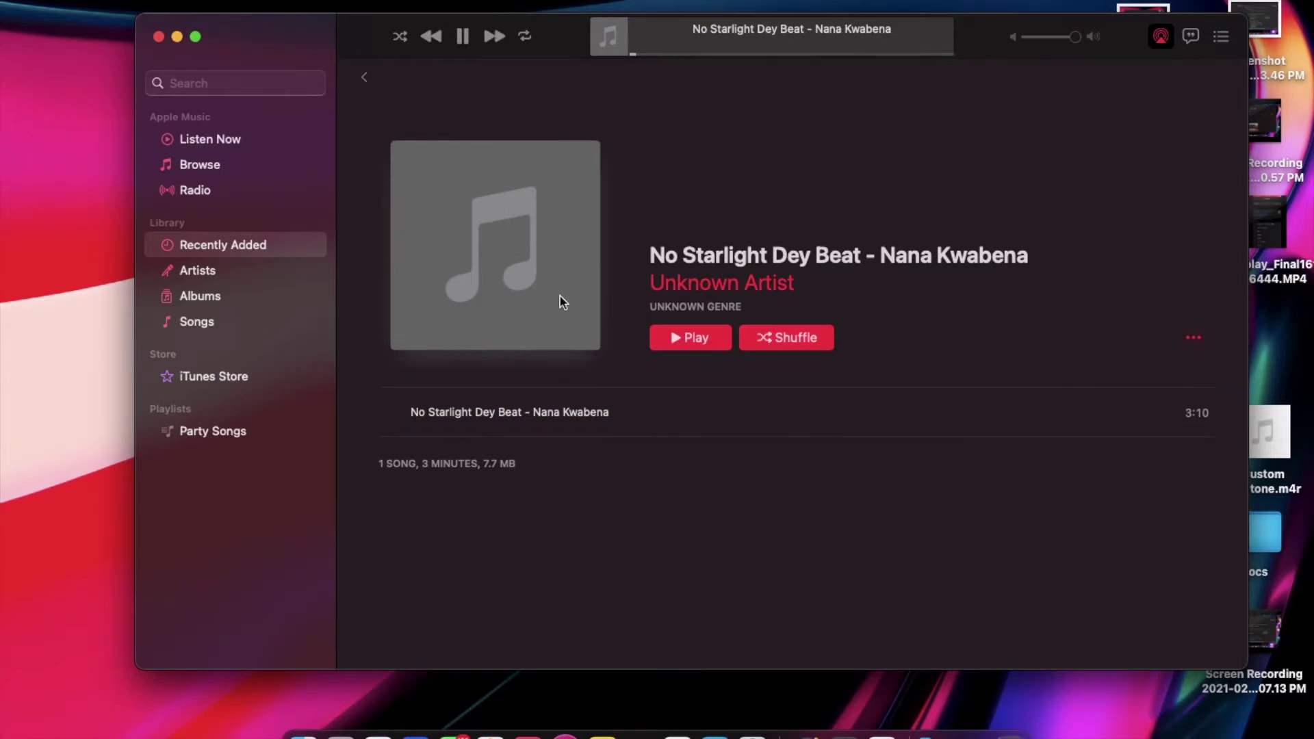
pyautogui.click(464, 38)
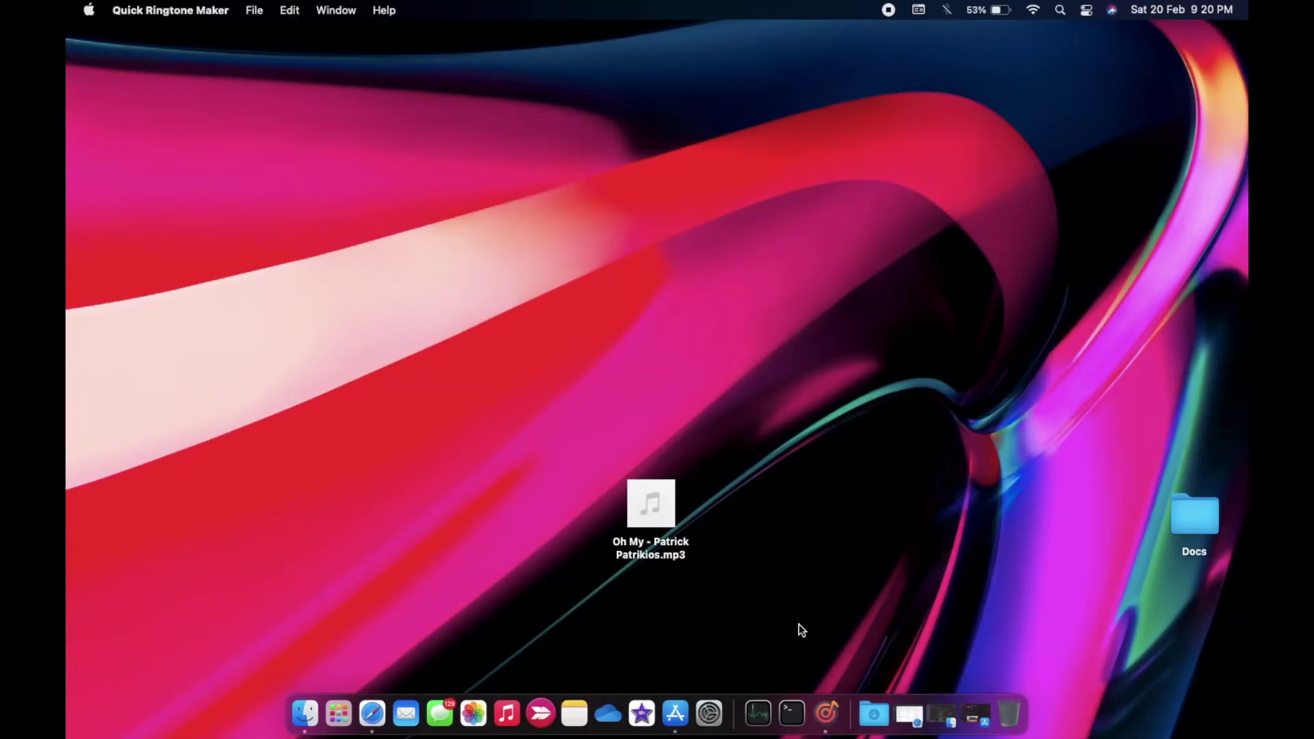
# - Open the App Store's Quick Ringtone Maker page and launch the app
pyautogui.click(679, 702)
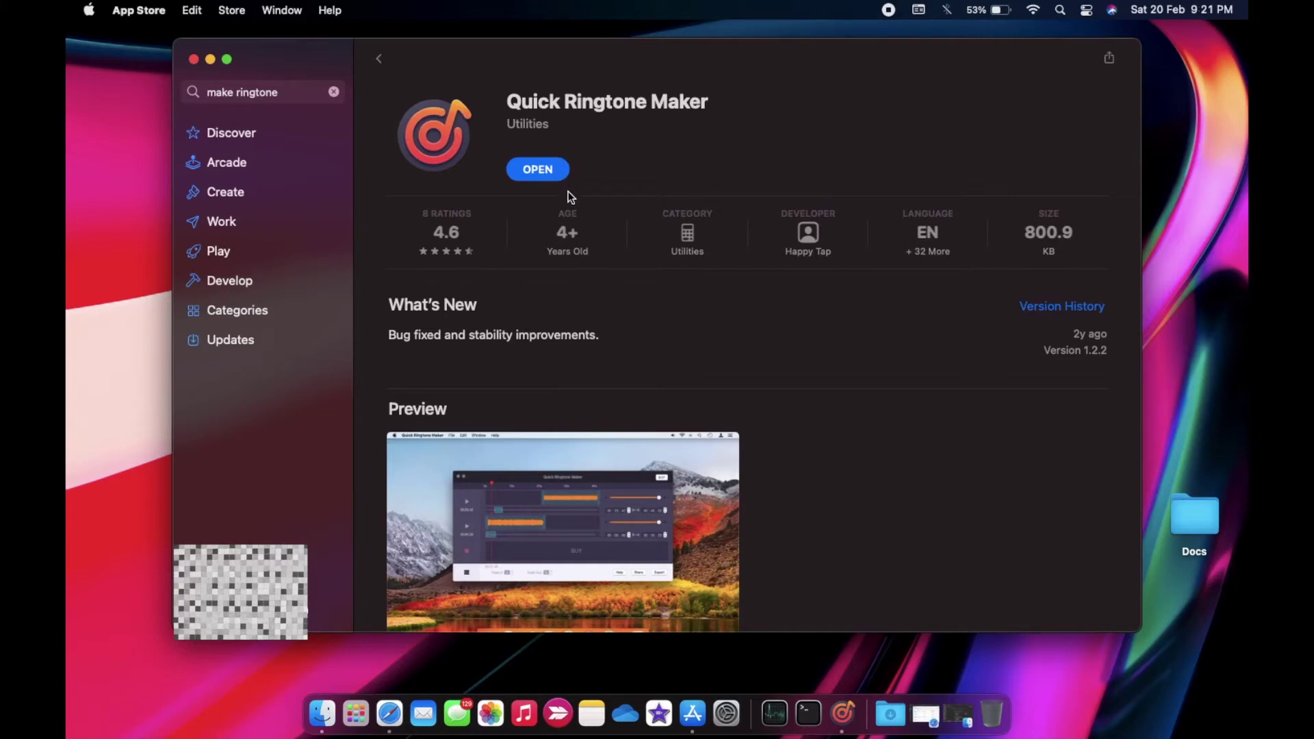
pyautogui.scroll(-3, 620, 275)
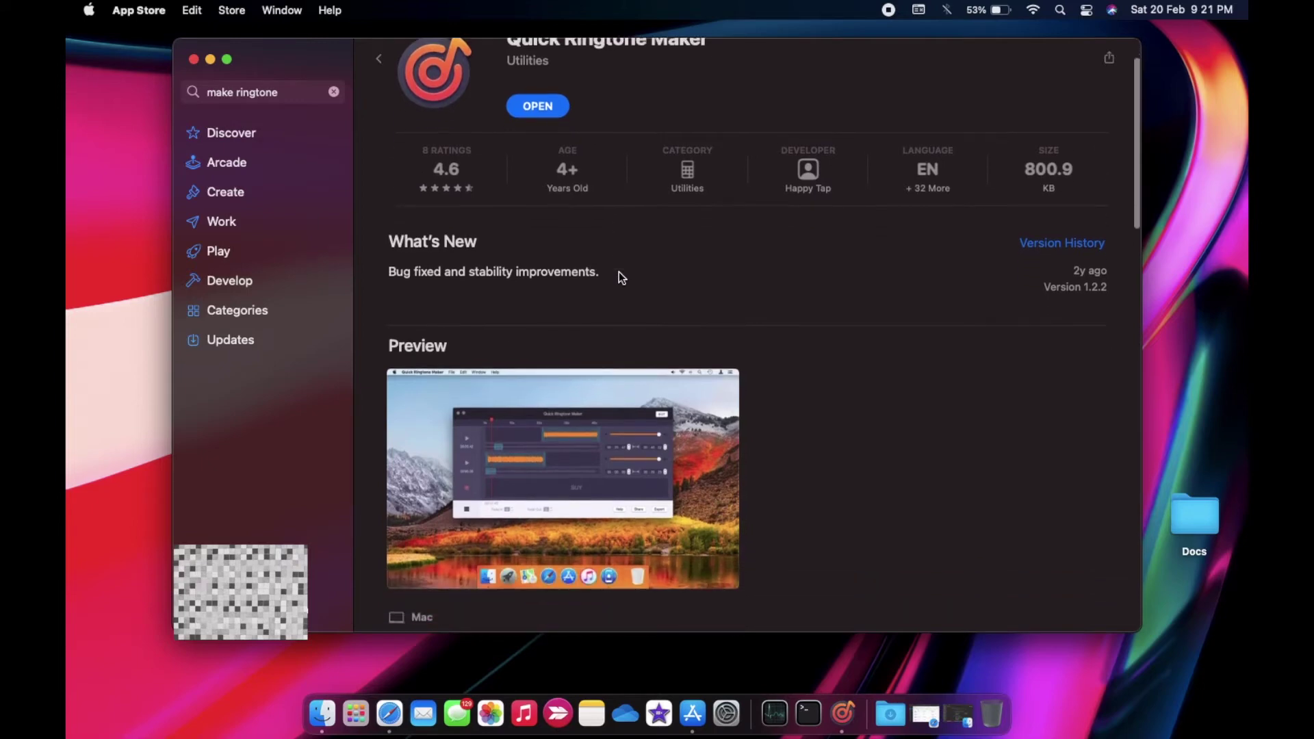
pyautogui.scroll(-3, 620, 275)
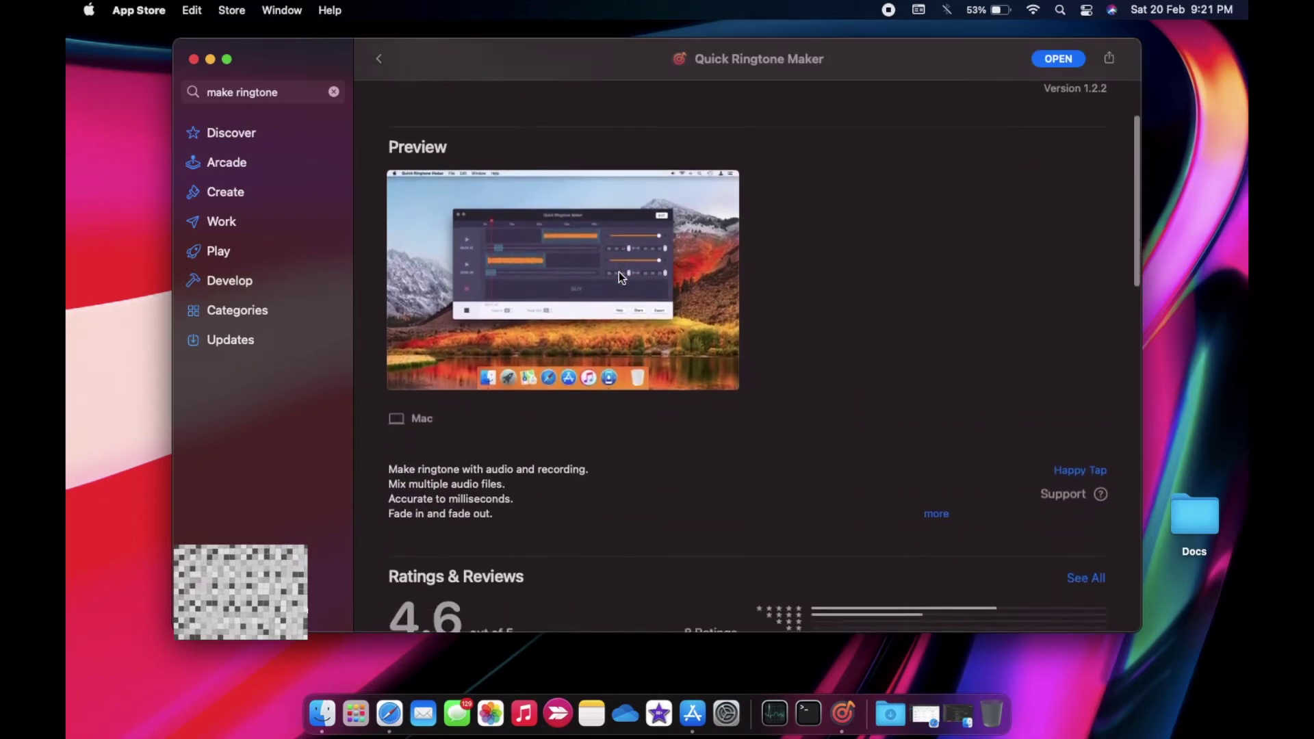
pyautogui.scroll(-3, 619, 275)
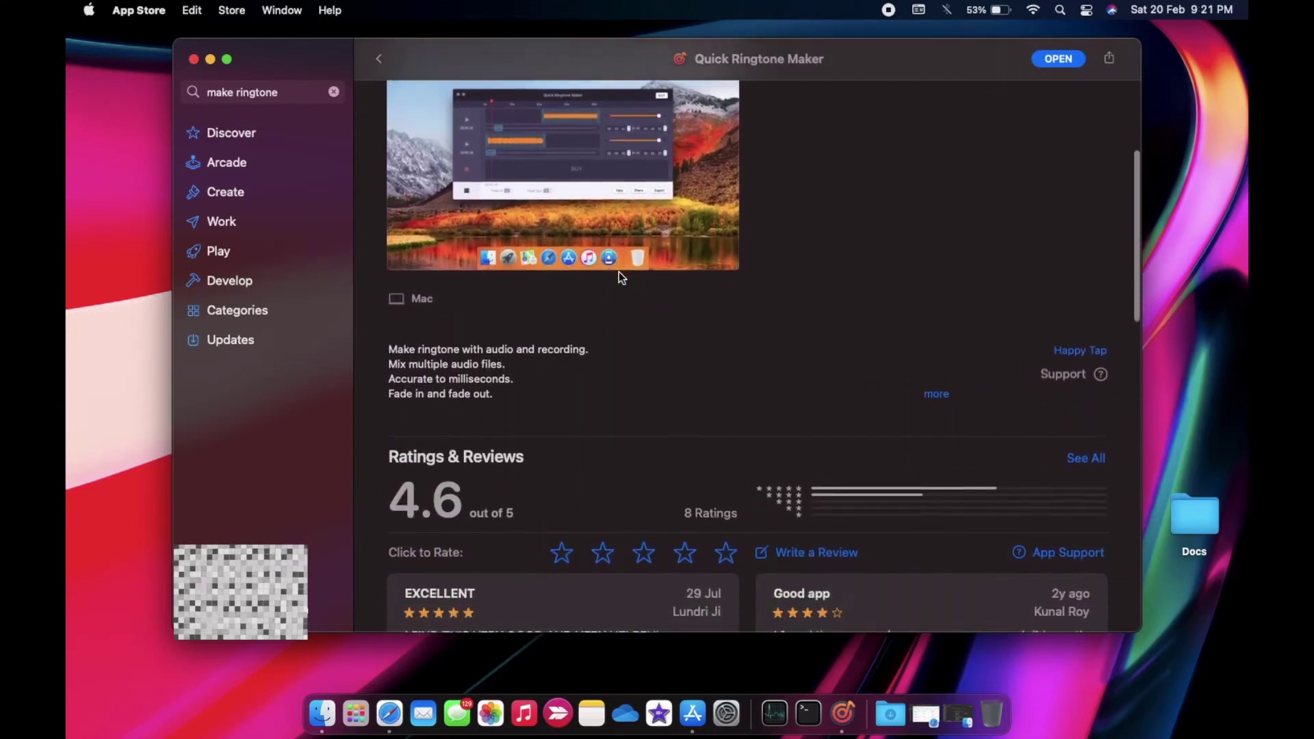
pyautogui.scroll(-2, 620, 275)
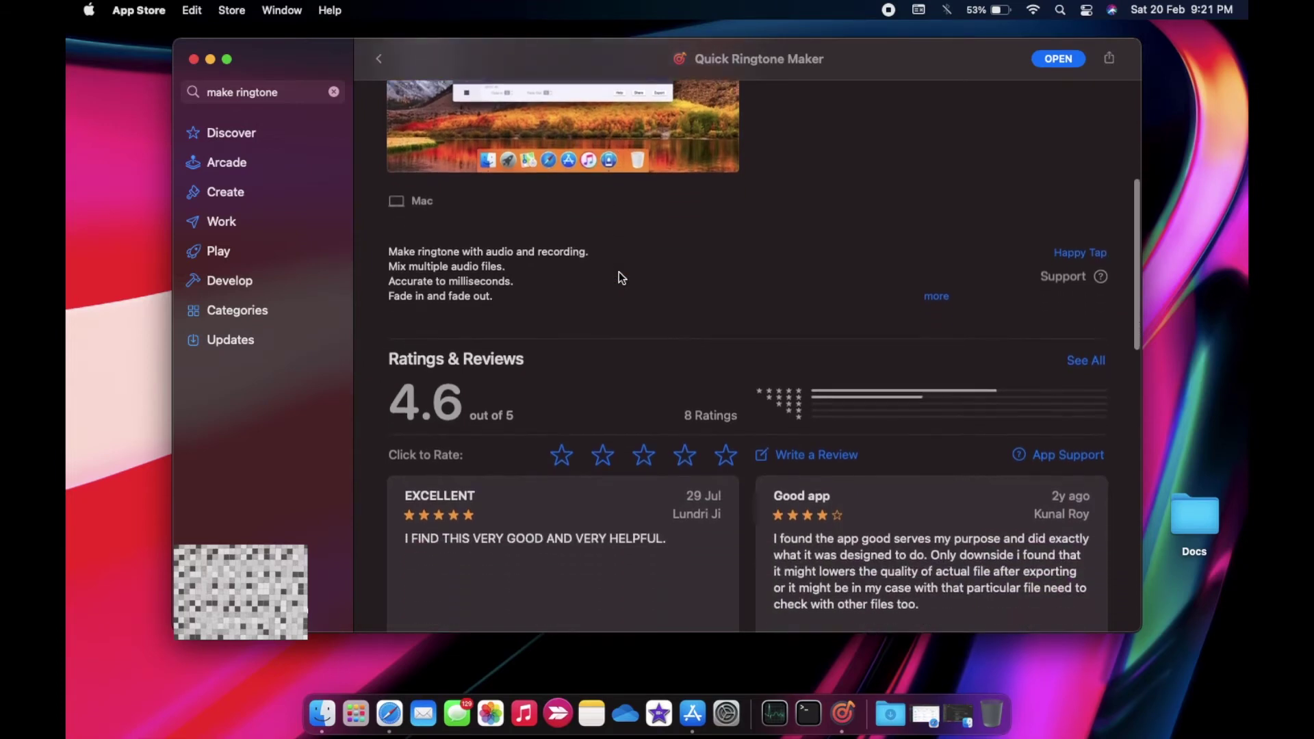
pyautogui.scroll(5, 620, 275)
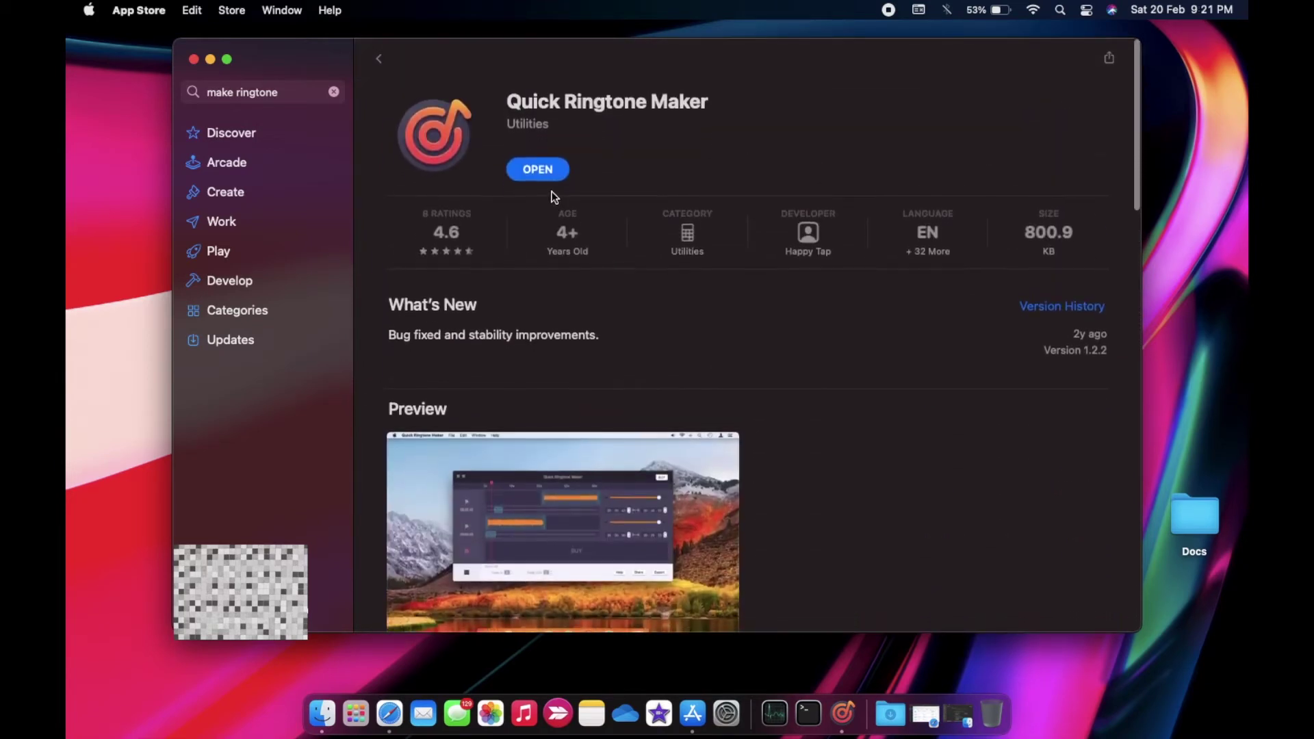
pyautogui.click(533, 172)
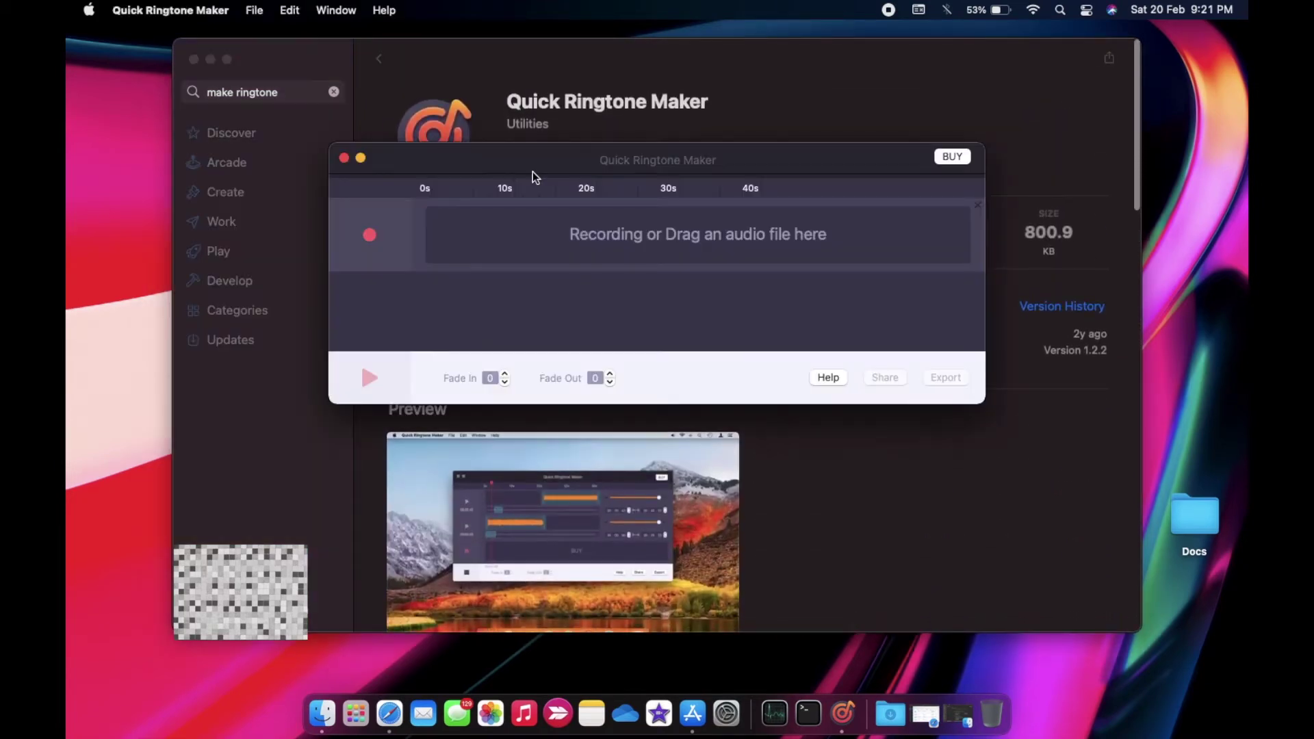
# - Drag Oh My - Patrick Patrikios.mp3 from the Desktop into the recording area as a 40-second clip
pyautogui.click(212, 60)
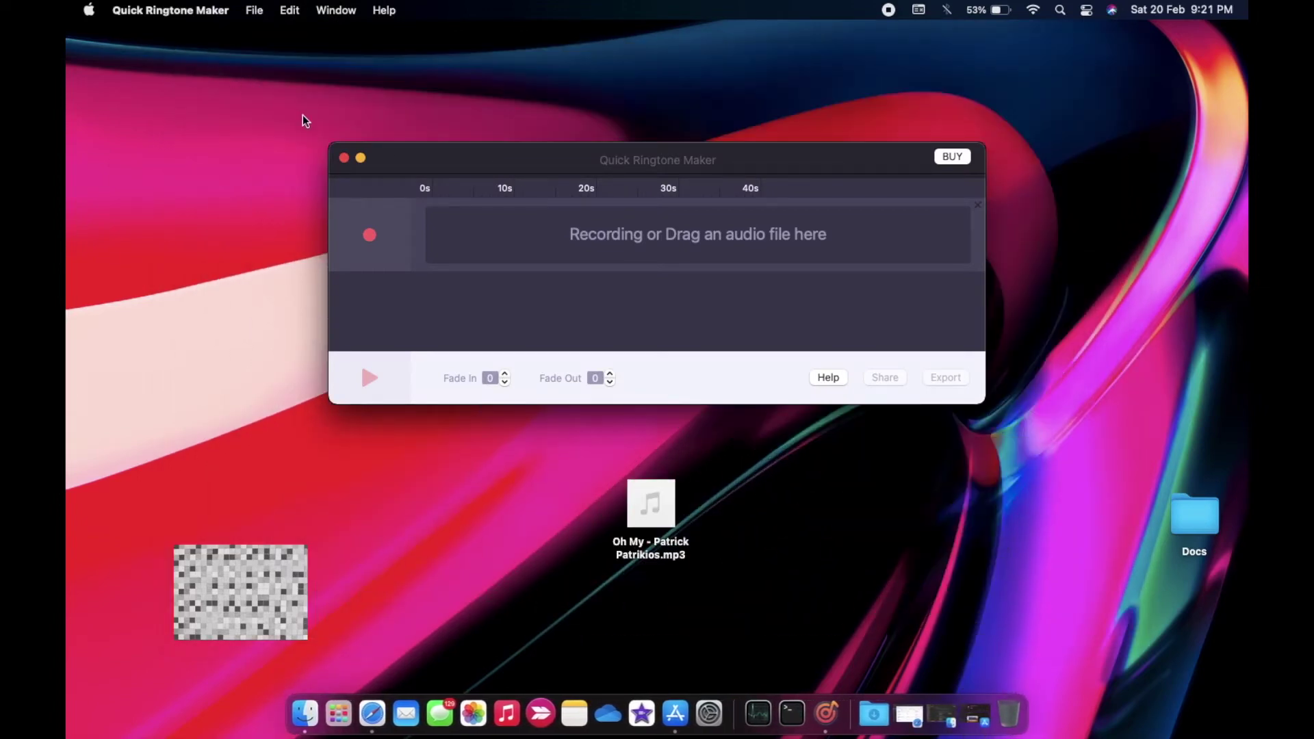
pyautogui.moveTo(651, 504)
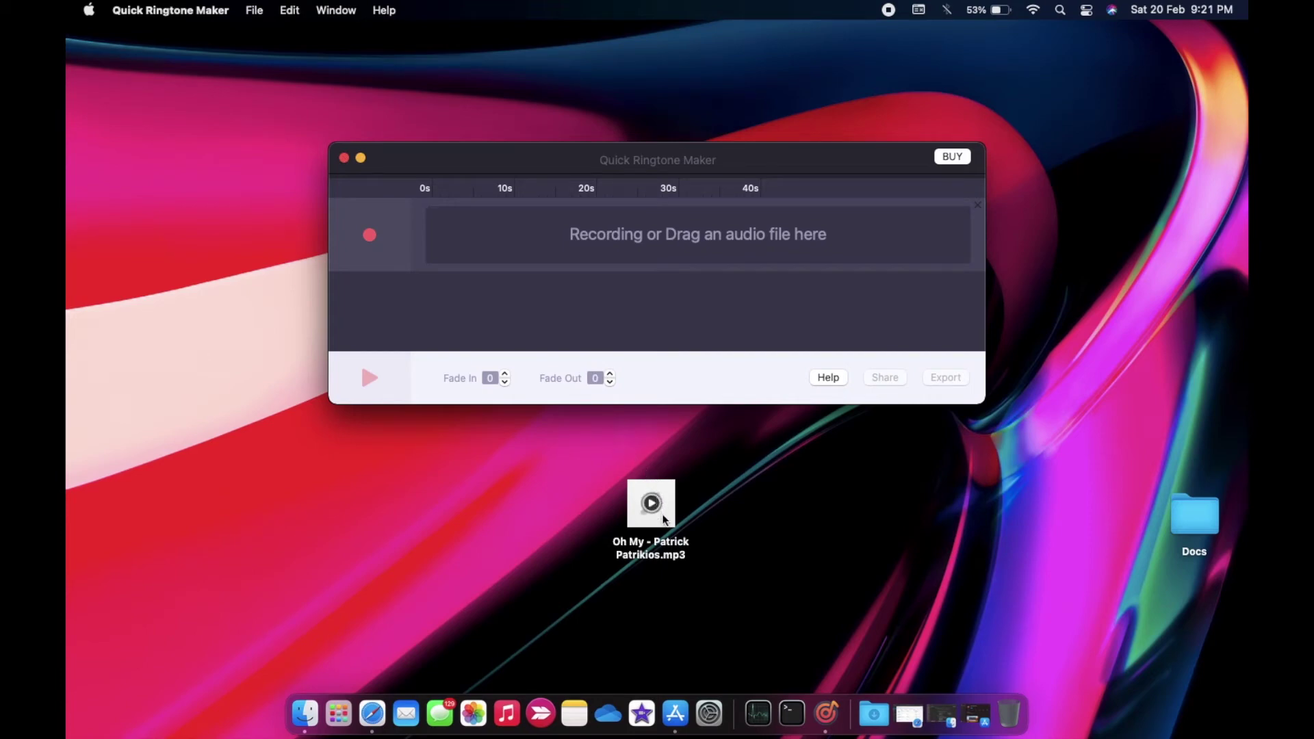
pyautogui.moveTo(664, 519); pyautogui.dragTo(588, 241)
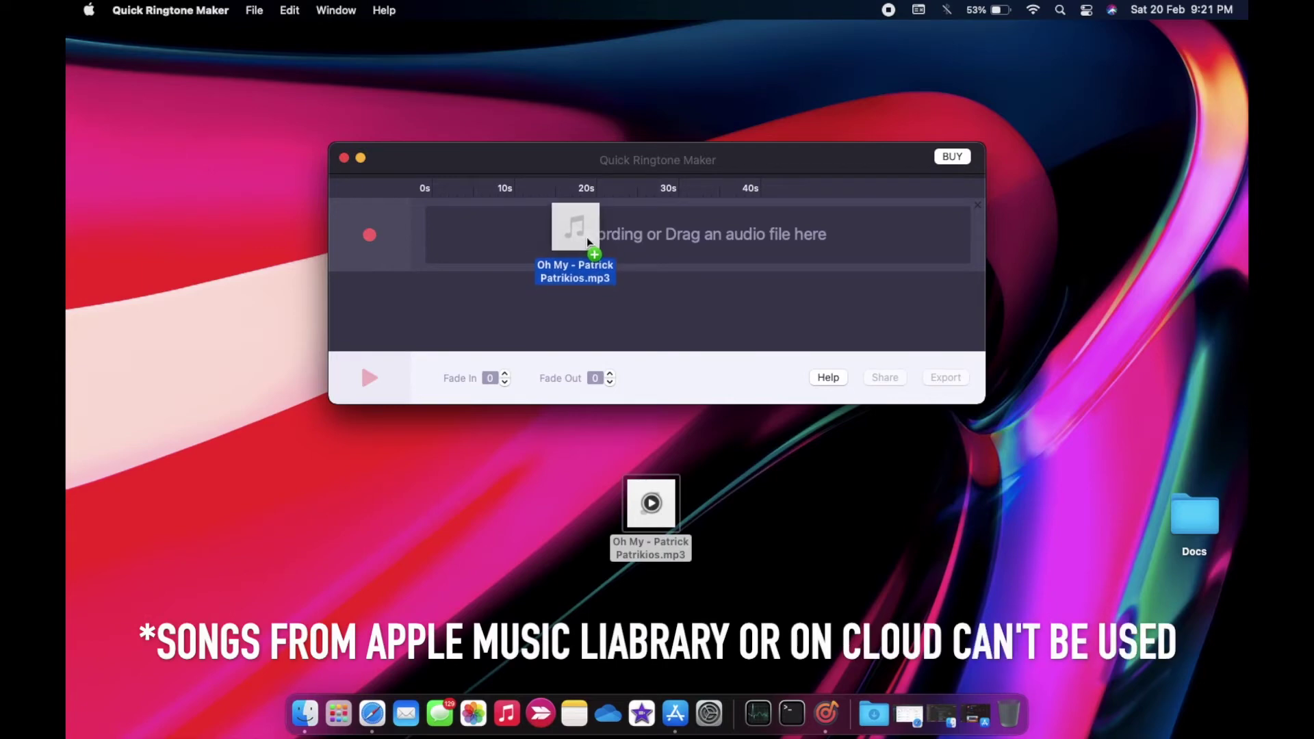
pyautogui.moveTo(588, 242); pyautogui.dragTo(557, 236)
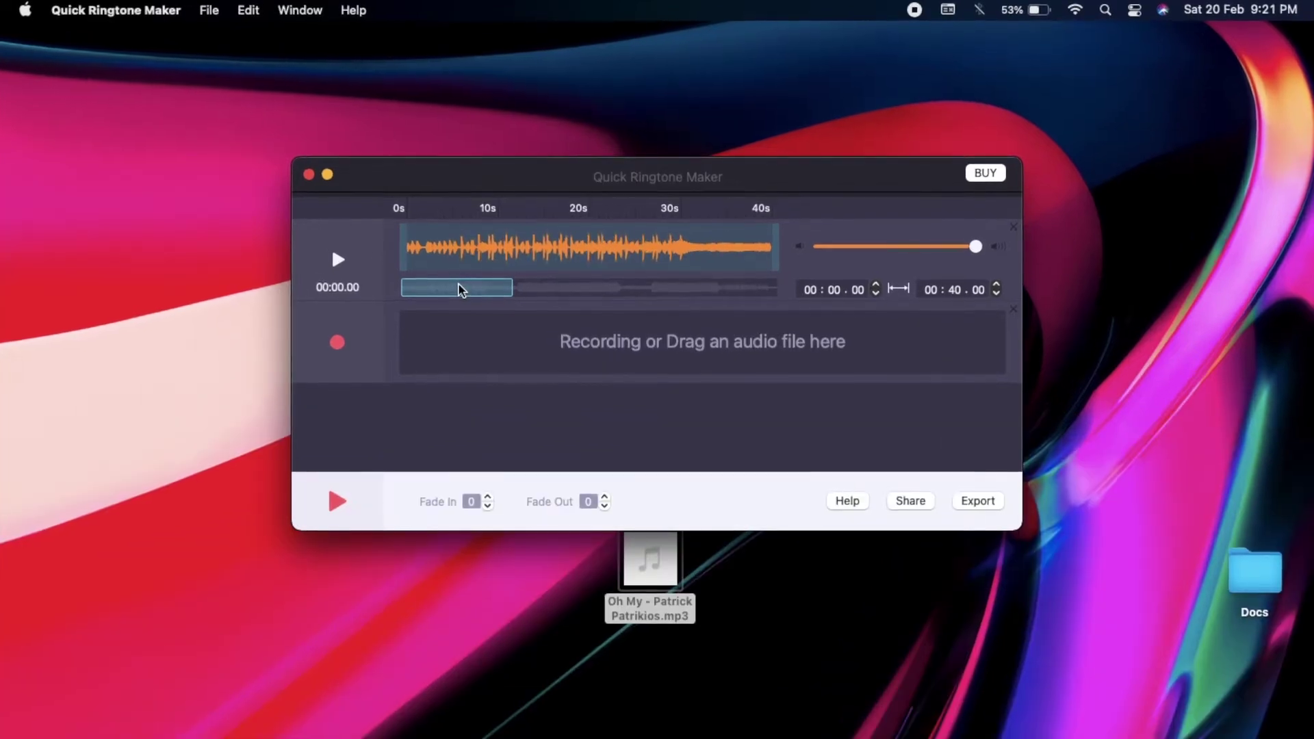
# - Slide the 40-second selection to later starts, around 8.56 s, and back to 0:00
pyautogui.moveTo(479, 261)
pyautogui.mouseDown()
pyautogui.moveTo(558, 284)
pyautogui.moveTo(747, 234)
pyautogui.mouseUp()
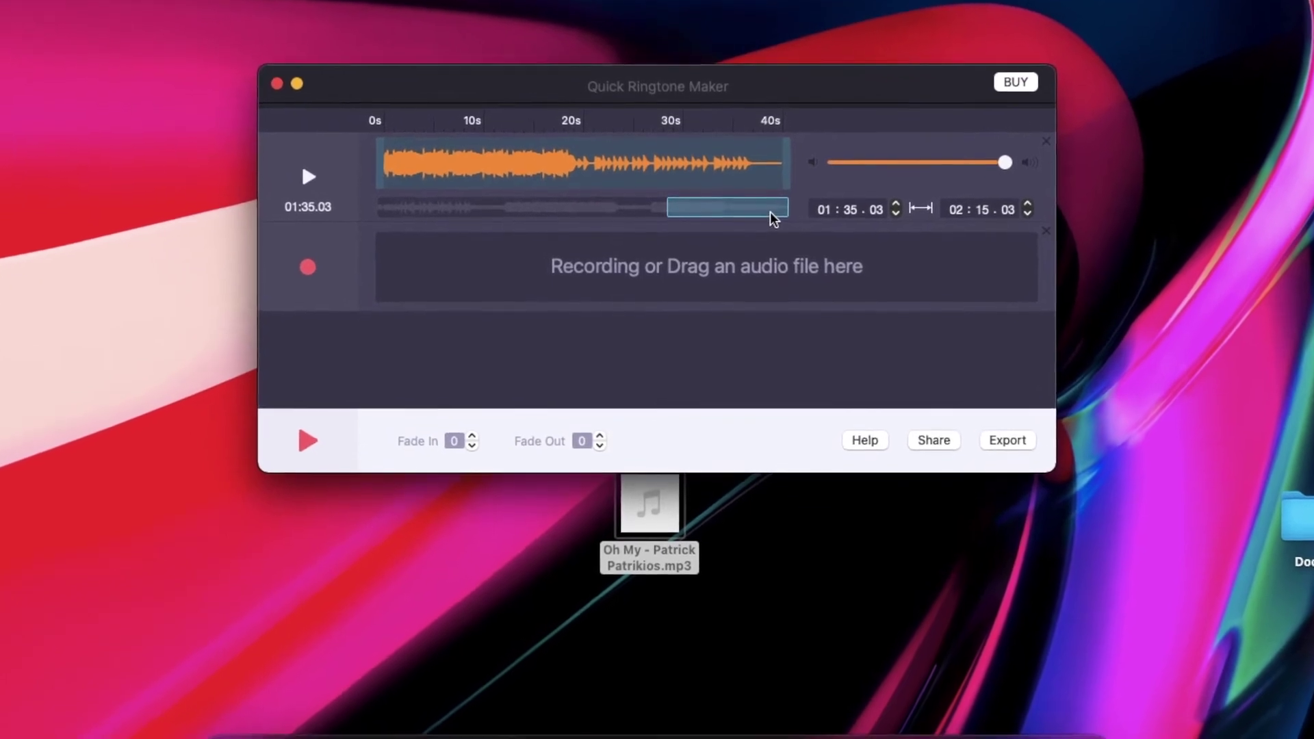
pyautogui.moveTo(760, 210); pyautogui.dragTo(477, 224)
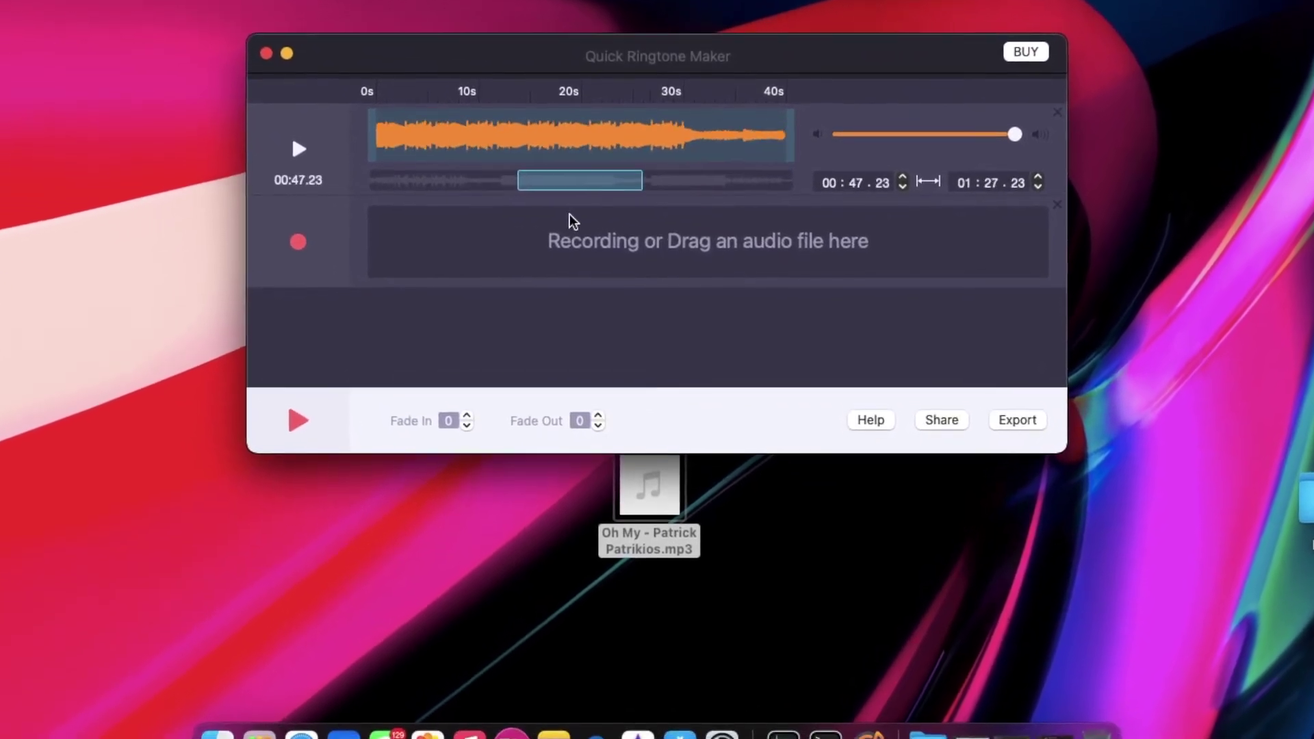
pyautogui.moveTo(477, 225); pyautogui.dragTo(399, 185)
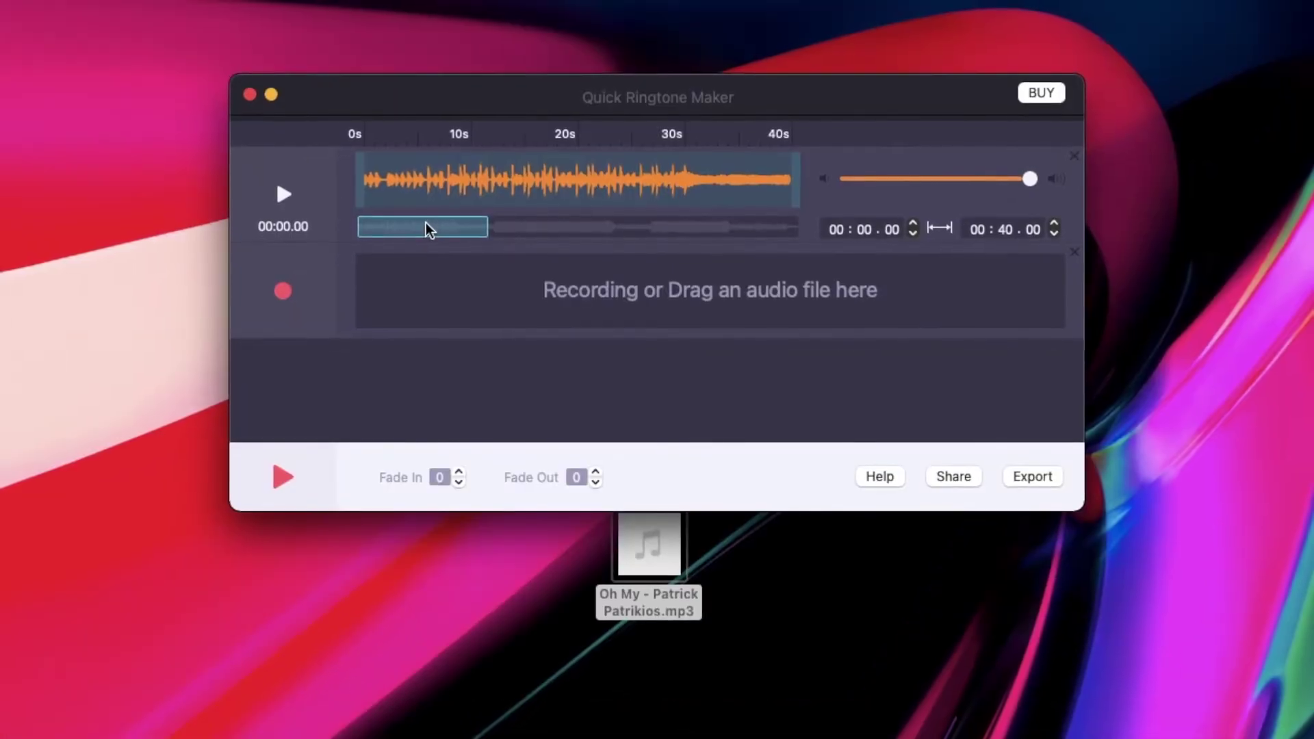
pyautogui.moveTo(431, 228); pyautogui.dragTo(743, 267)
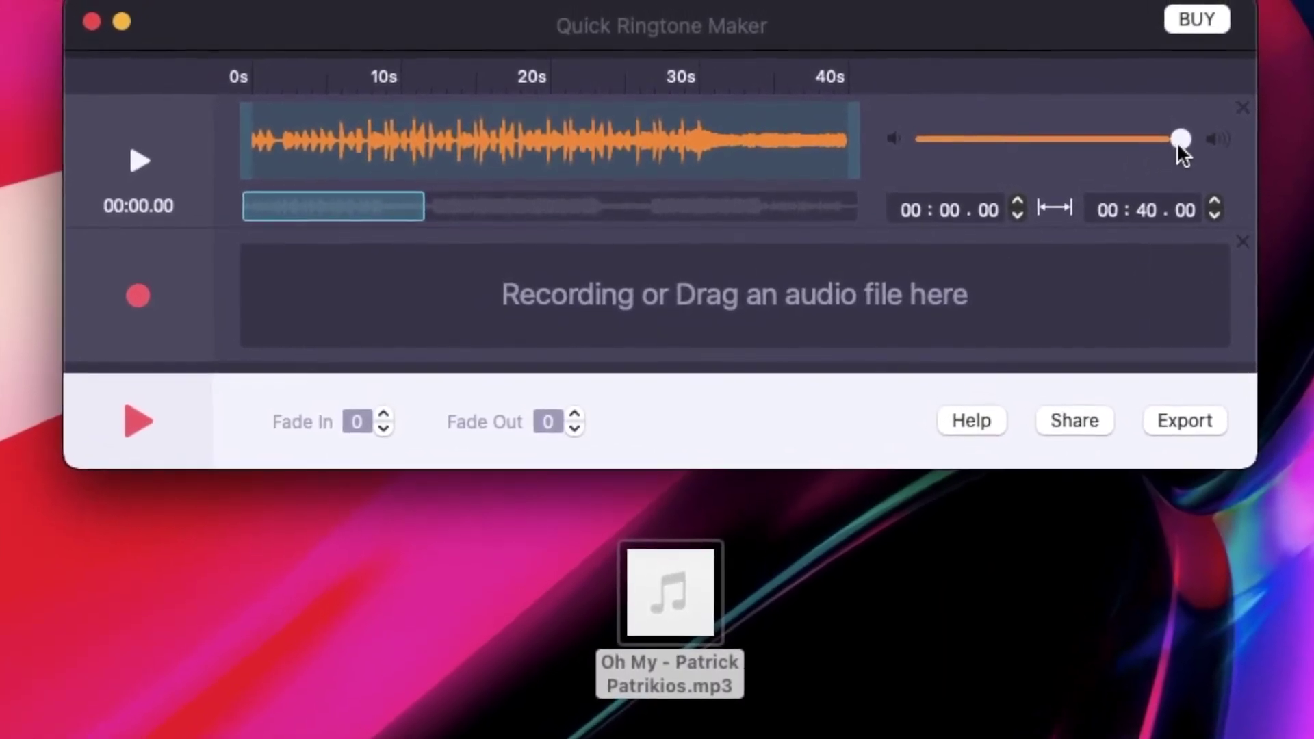
# - Lower the clip volume to about a third, then raise it to maximum
pyautogui.moveTo(1182, 145); pyautogui.dragTo(1021, 157)
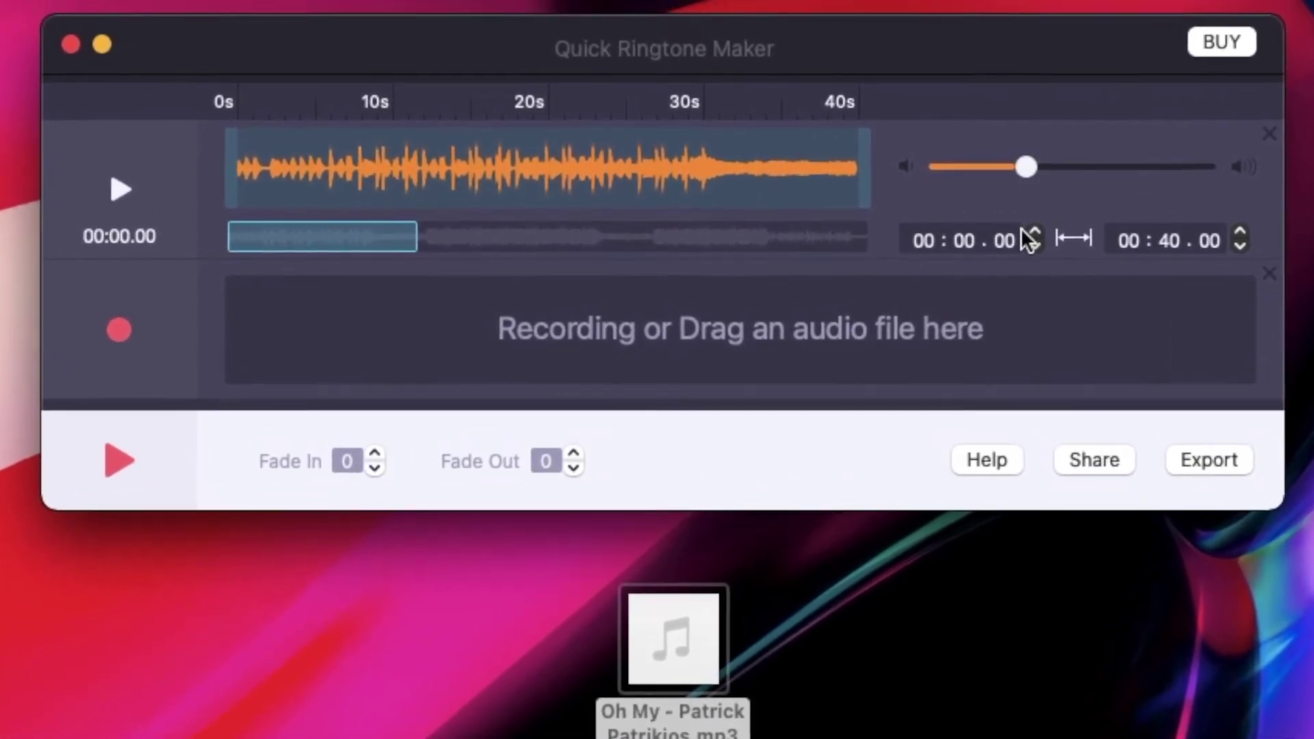
pyautogui.moveTo(1020, 156); pyautogui.dragTo(1158, 156)
pyautogui.moveTo(1210, 215); pyautogui.dragTo(1266, 220)
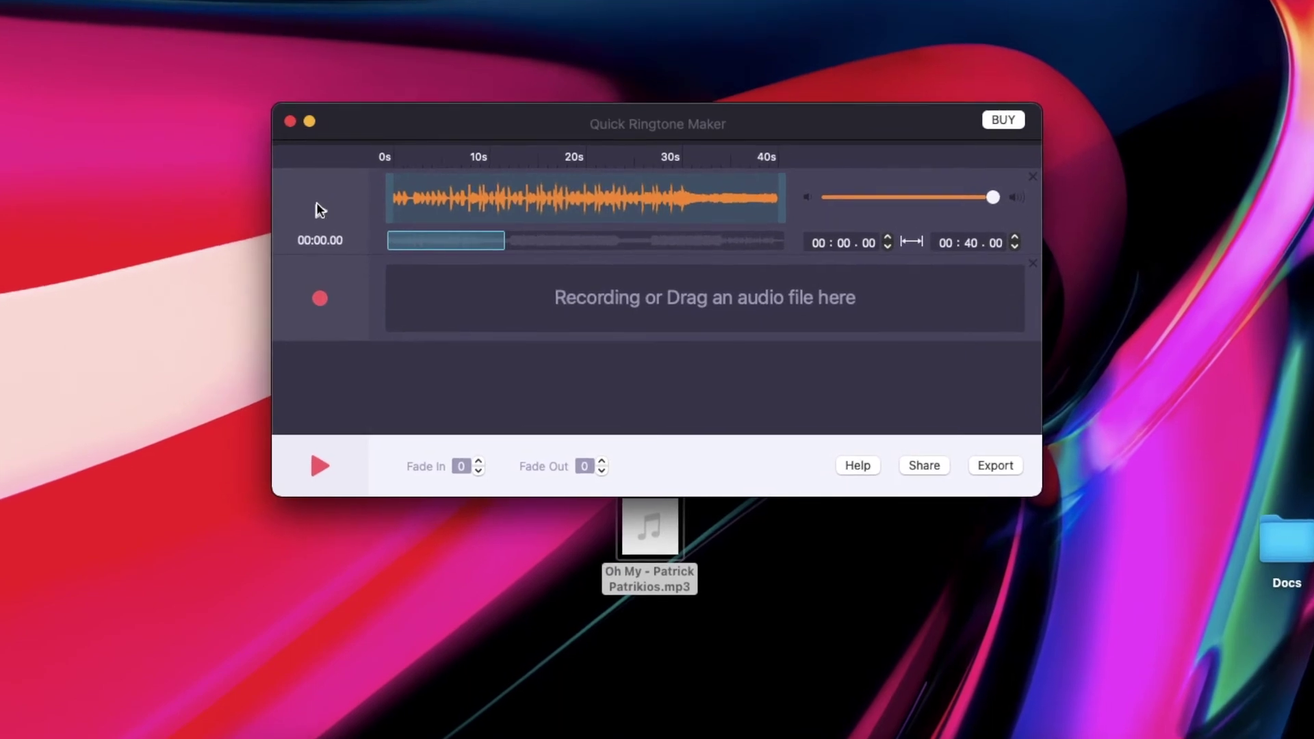
# - Preview the 0:00–0:40 clip, then export it to the Desktop as Custom Ringtone.m4r
pyautogui.click(331, 217)
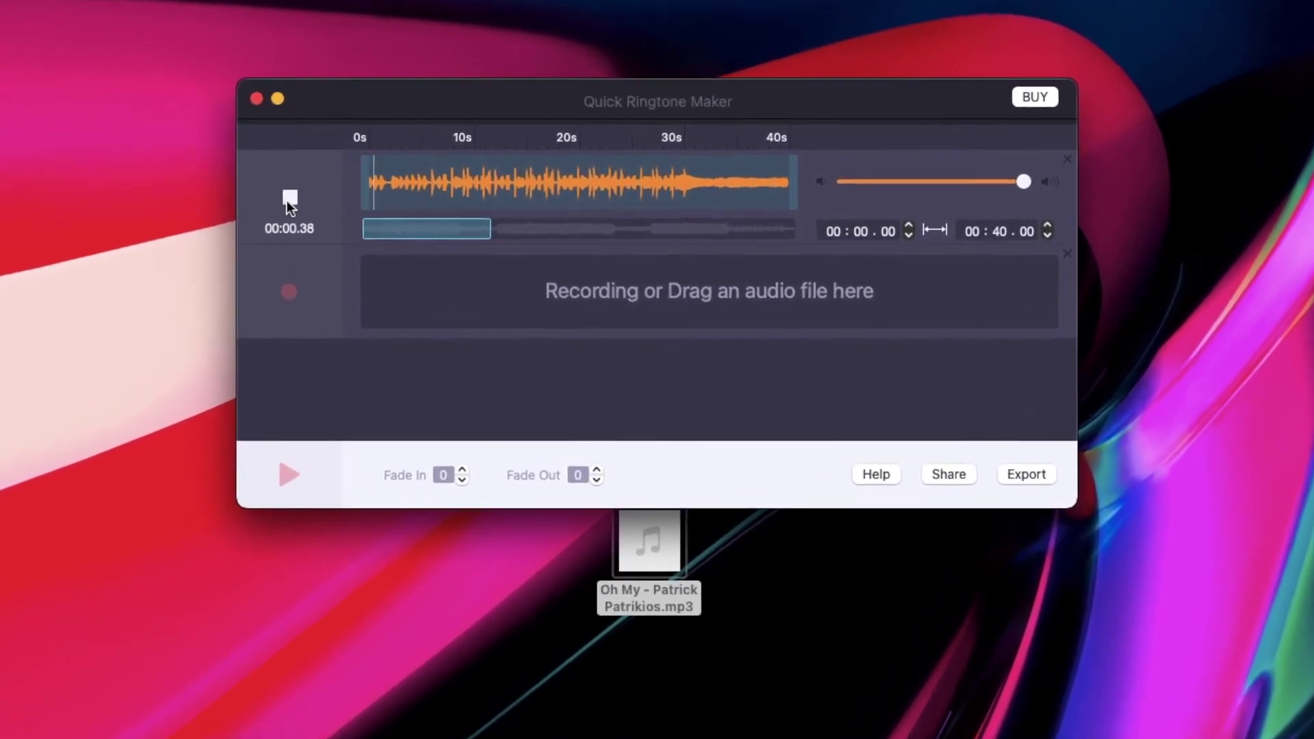
pyautogui.click(279, 196)
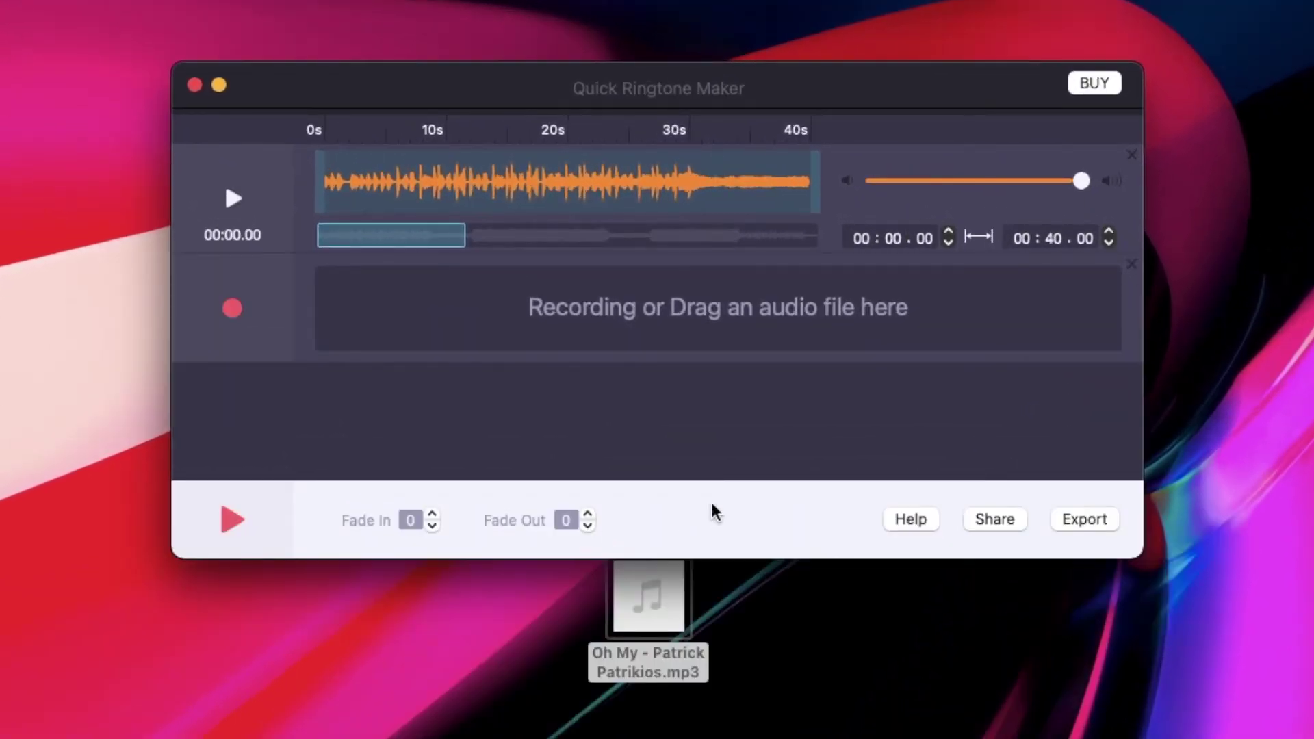
pyautogui.click(1082, 519)
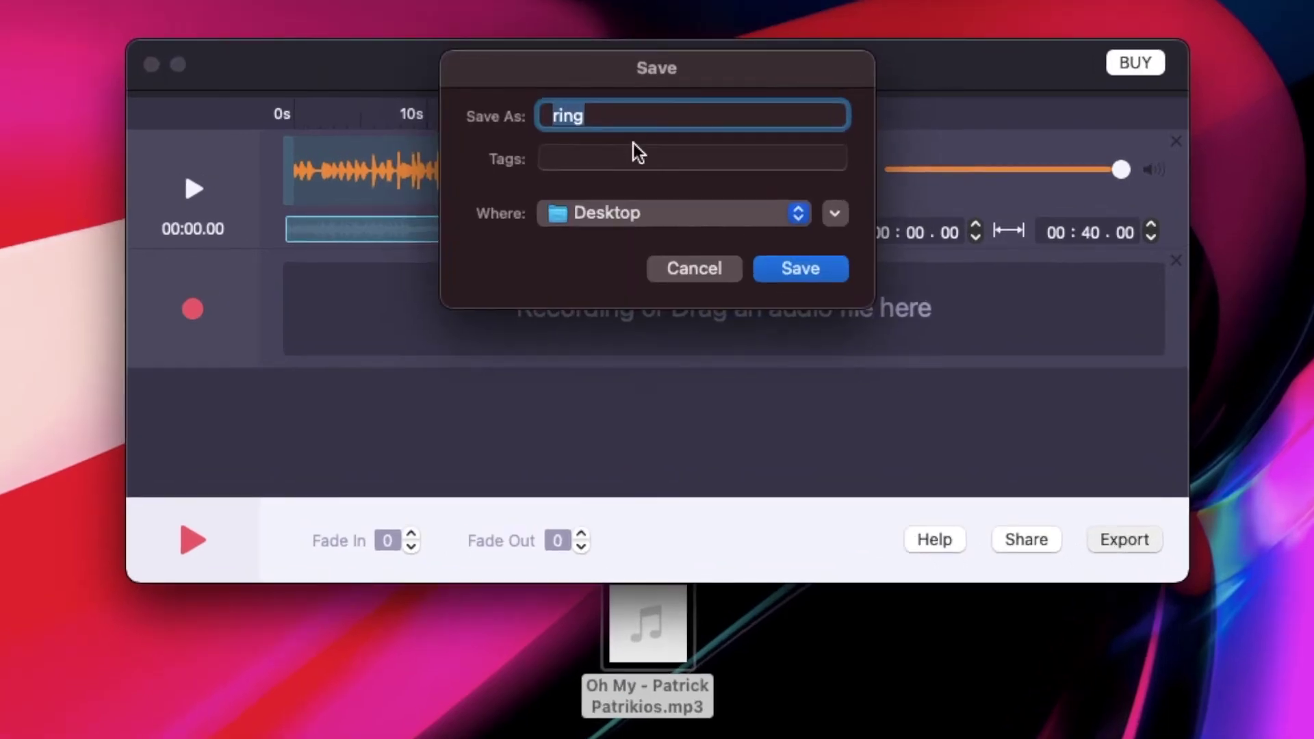
pyautogui.press('BackSpace')
pyautogui.write('Custom R')
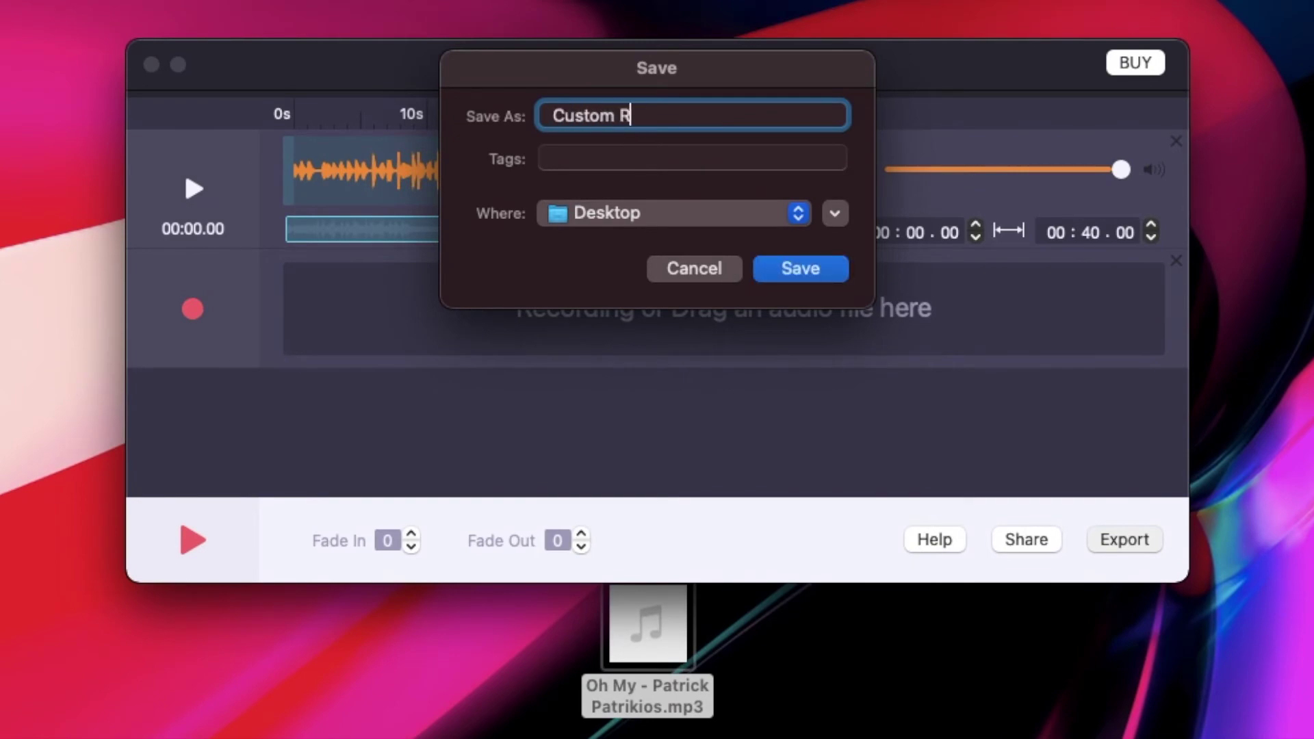
pyautogui.write('ingtone')
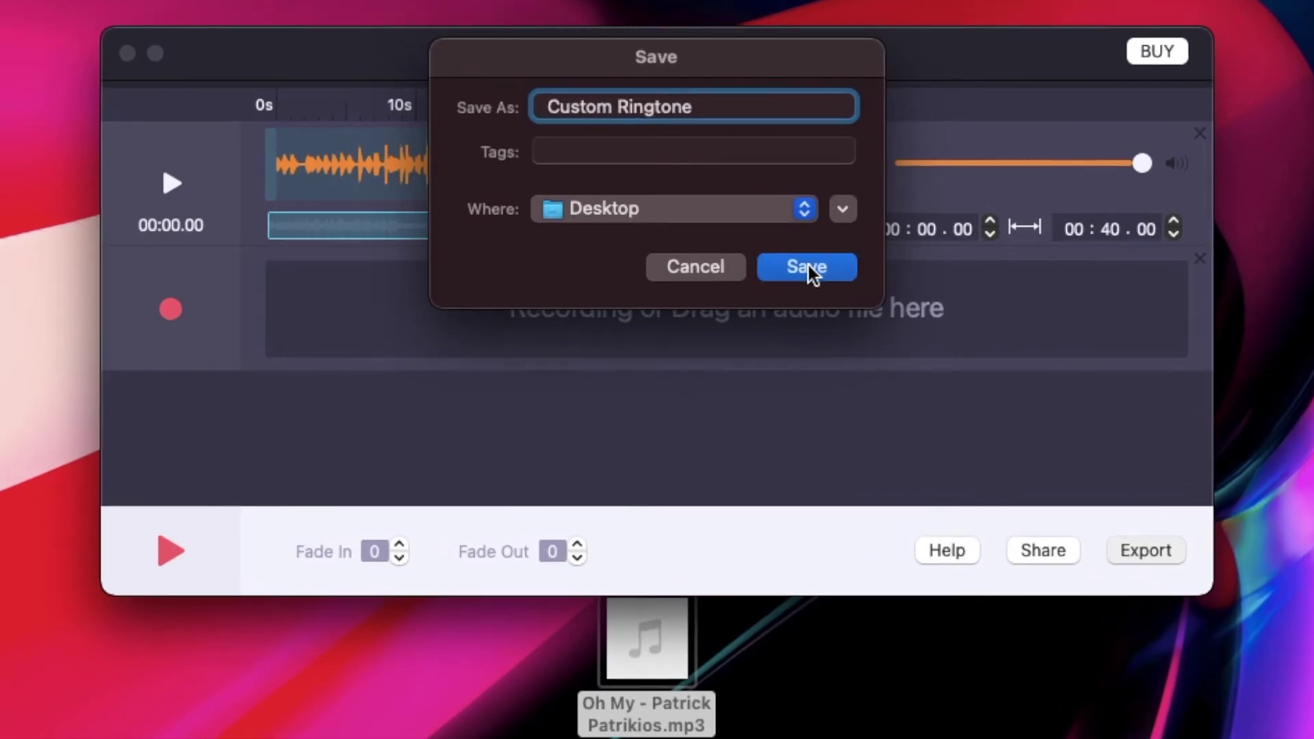
pyautogui.click(809, 265)
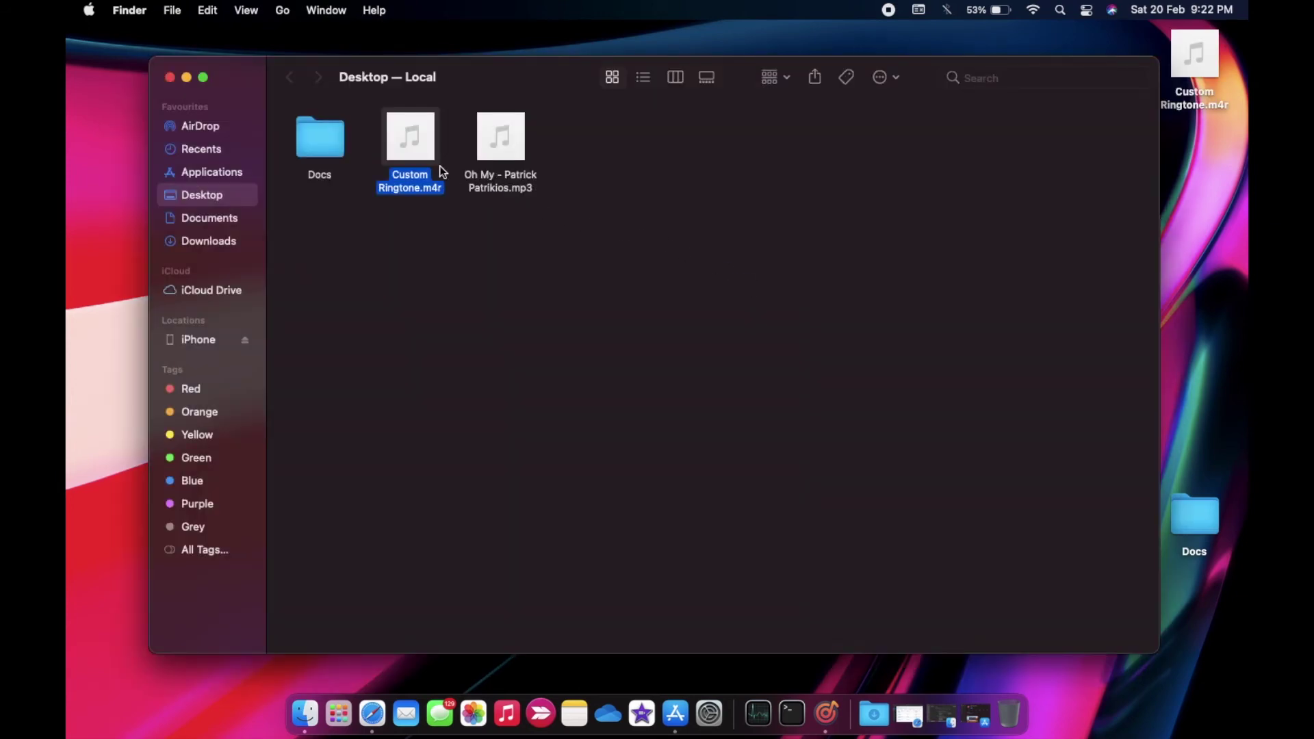
pyautogui.click(412, 142)
pyautogui.click(413, 141)
pyautogui.click(219, 334)
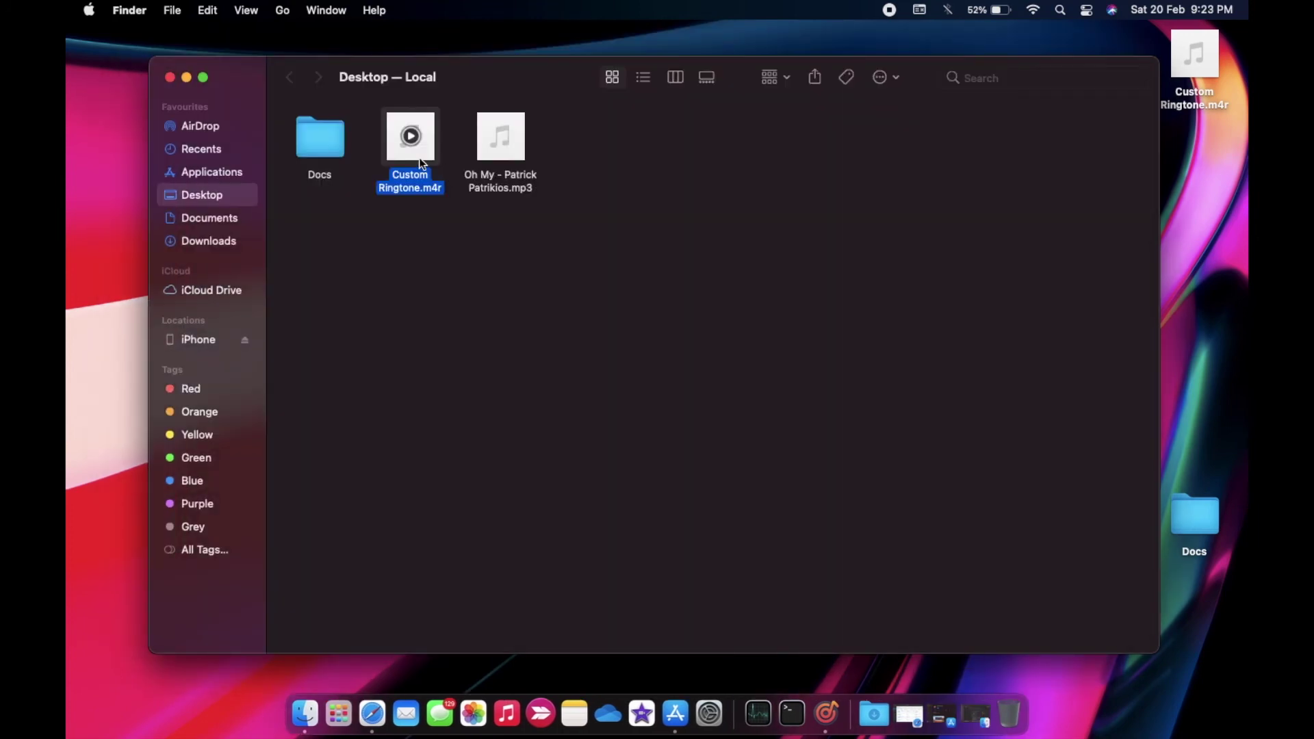
pyautogui.moveTo(419, 157); pyautogui.dragTo(965, 701)
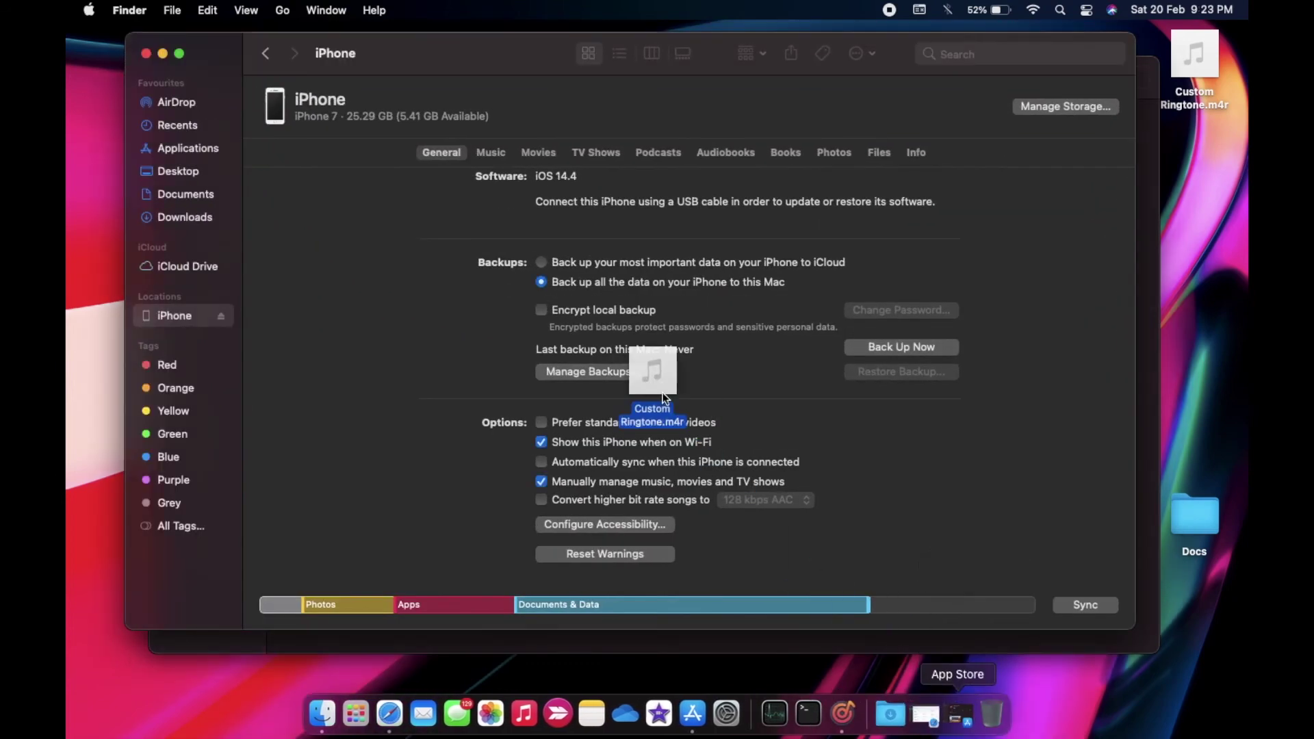
# - Drop Custom Ringtone.m4r from the Dock onto the iPhone 7's General page in Finder
pyautogui.moveTo(964, 702); pyautogui.dragTo(588, 329)
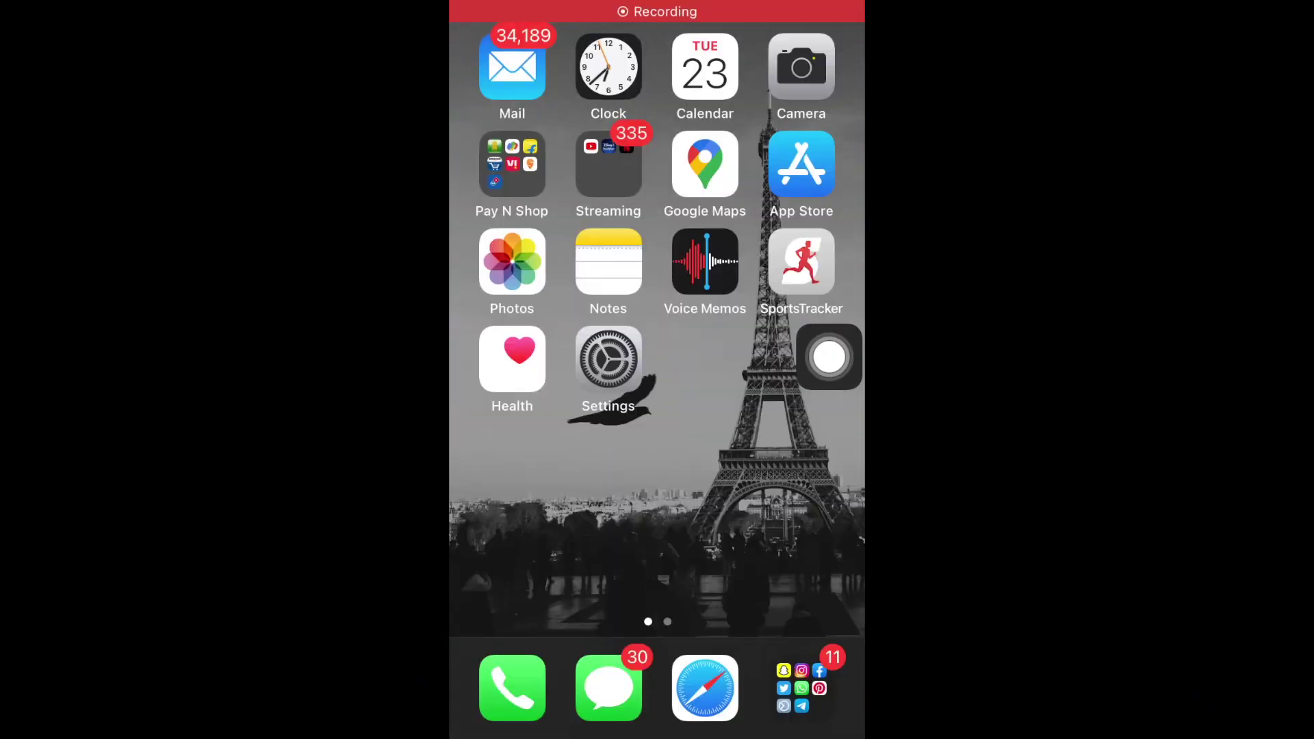
# - Go to Settings > Sounds & Haptics > Ringtone on the iPhone to find Custom Ringtone
pyautogui.click(608, 360)
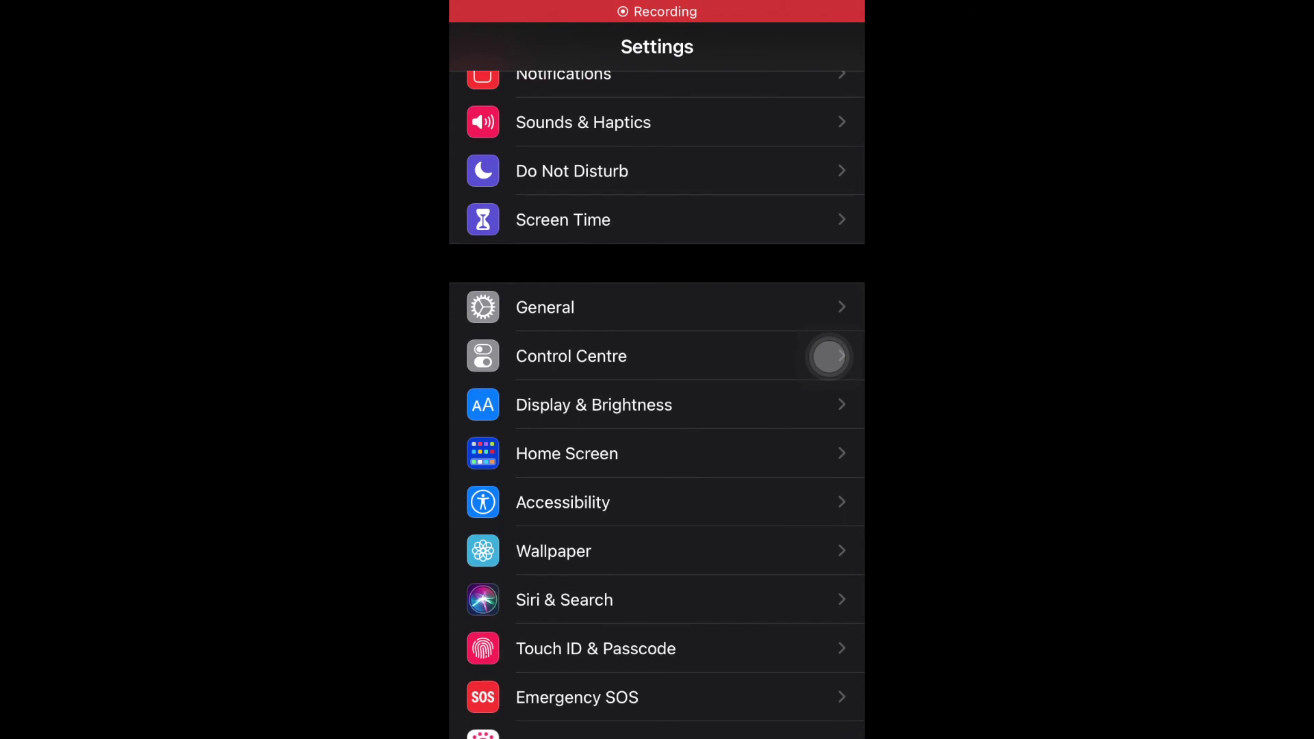
pyautogui.click(583, 122)
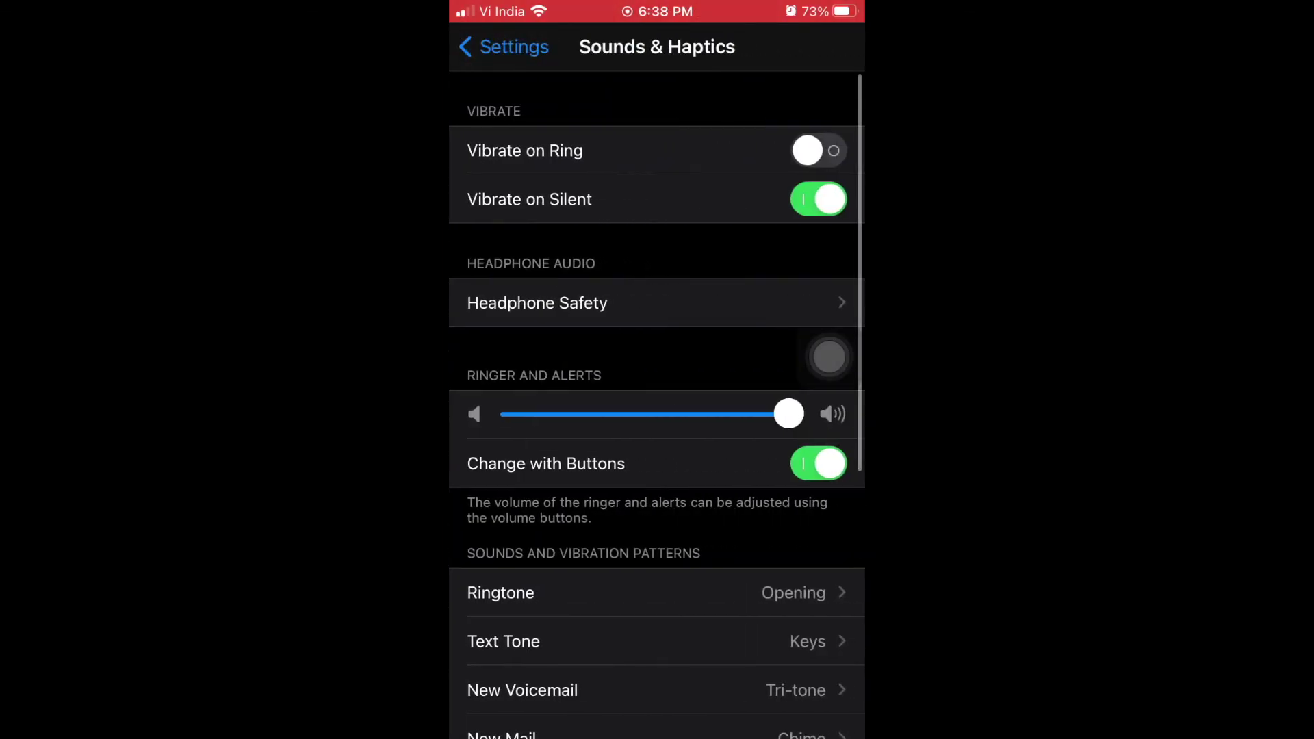
pyautogui.click(575, 592)
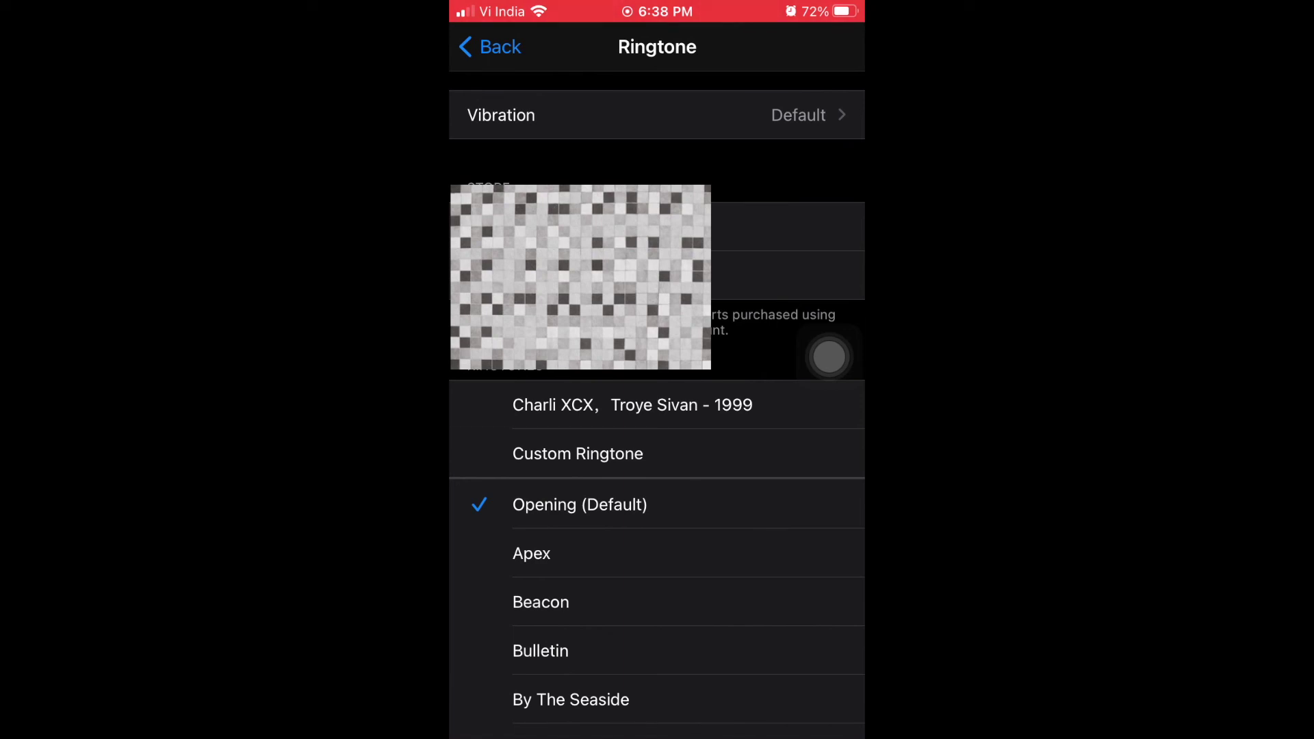
pyautogui.scroll(1, 657, 412)
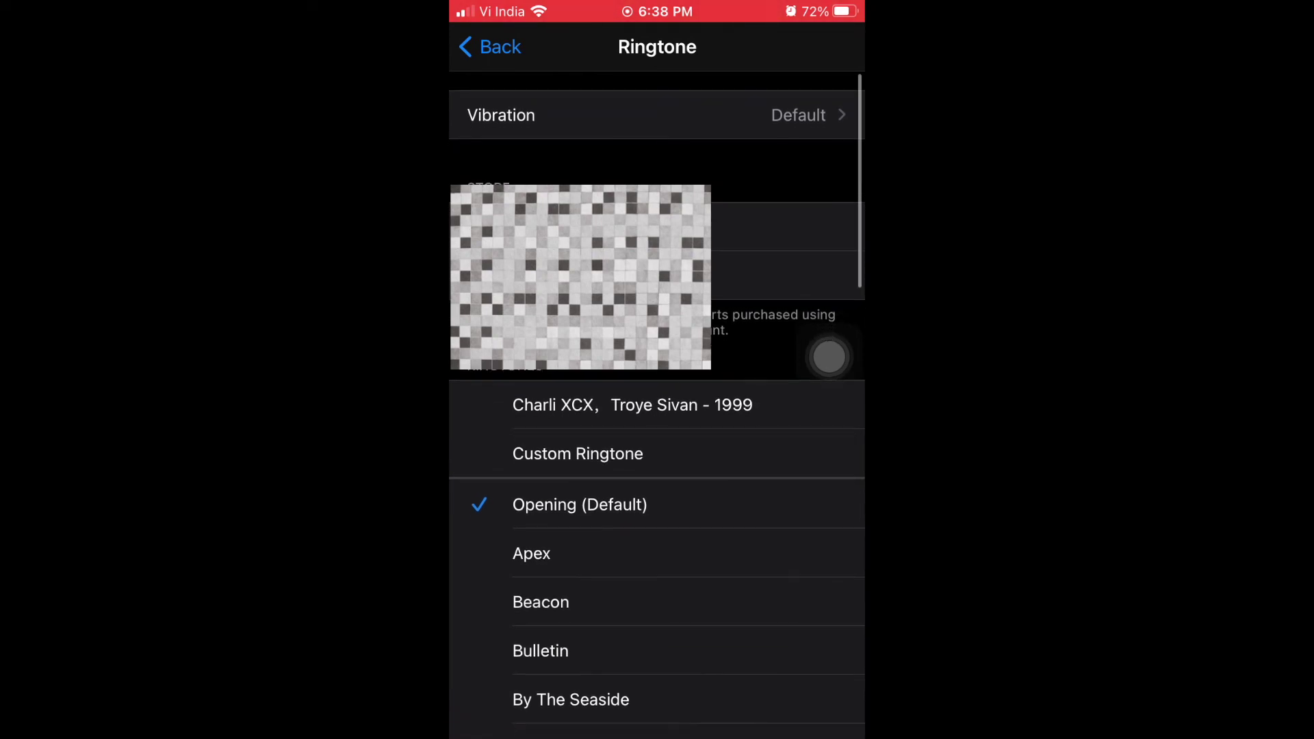